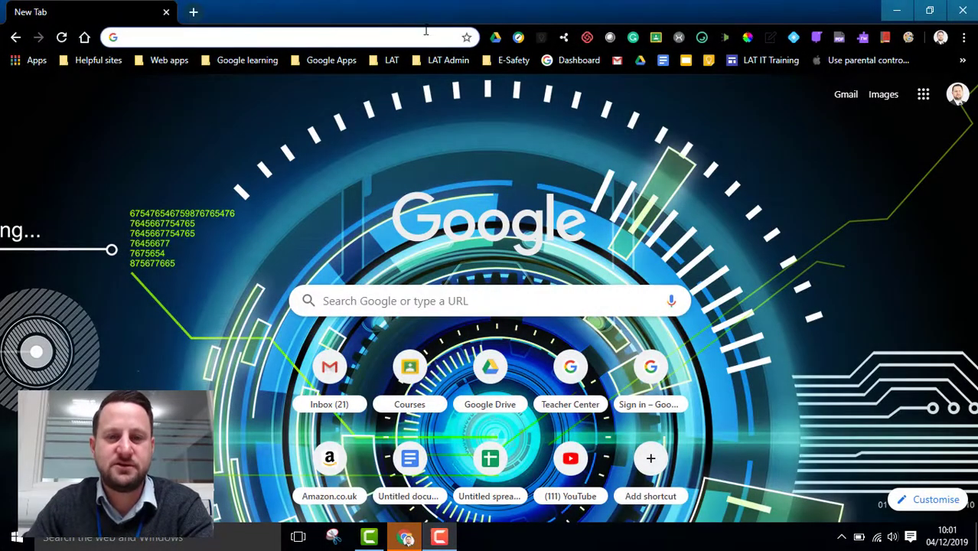
# - Load forms.new in Chrome's address bar to create a blank Untitled form
pyautogui.click(426, 32)
pyautogui.write('form')
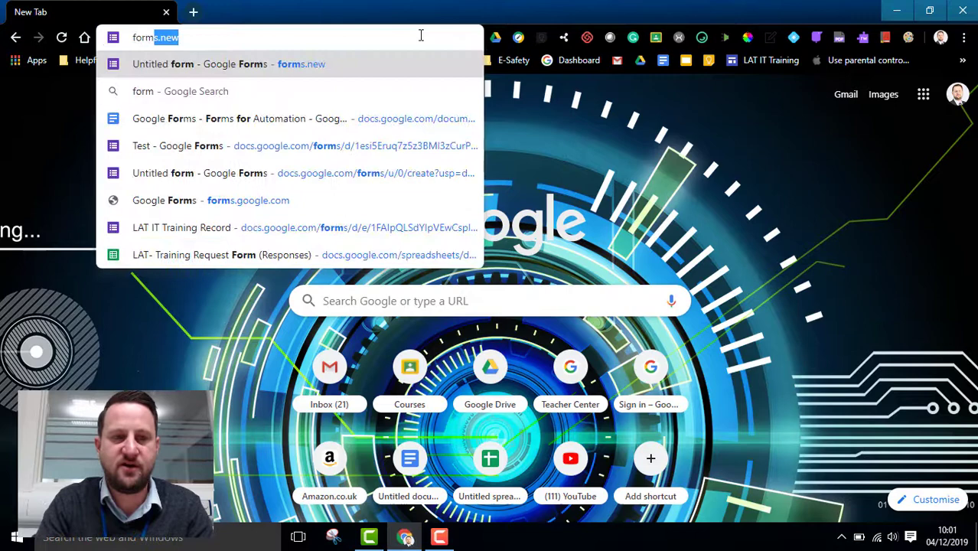
pyautogui.write('s')
pyautogui.press('Return')
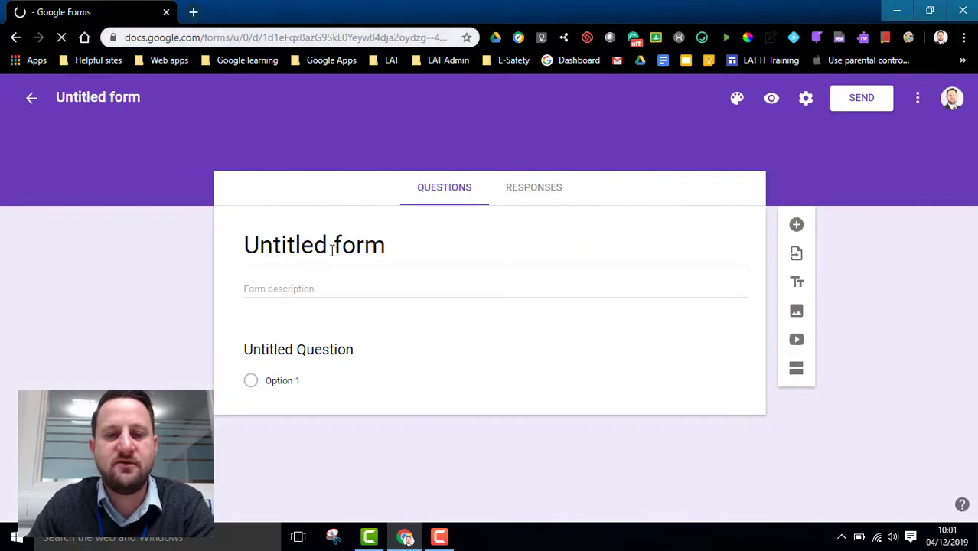
# - Rename the form title to 'Parents' Evening slots'
pyautogui.click(330, 245)
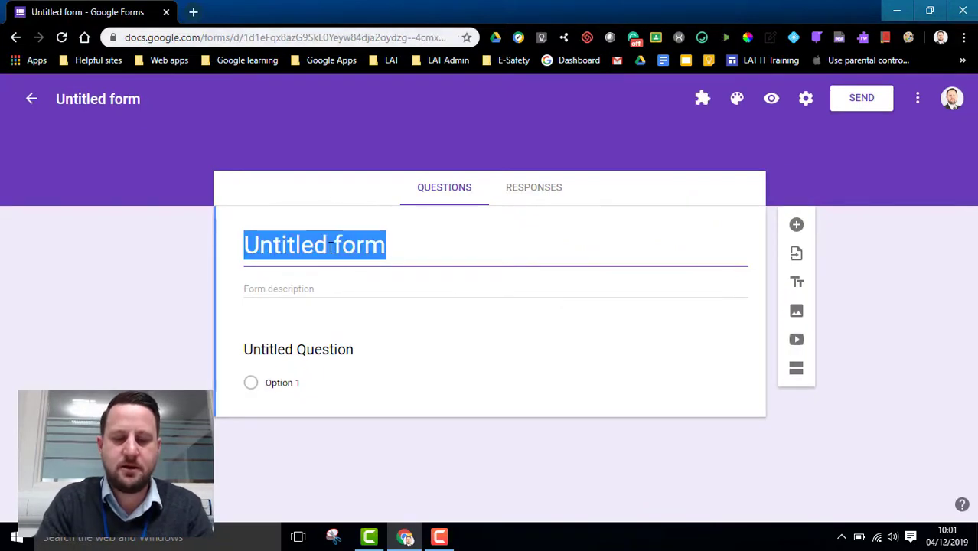
pyautogui.write('Parents')
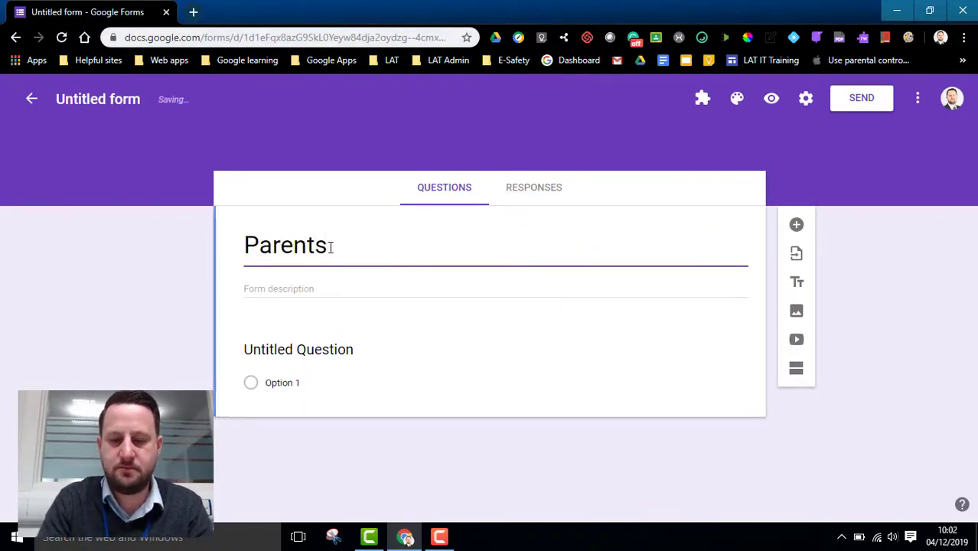
pyautogui.write("' Evening")
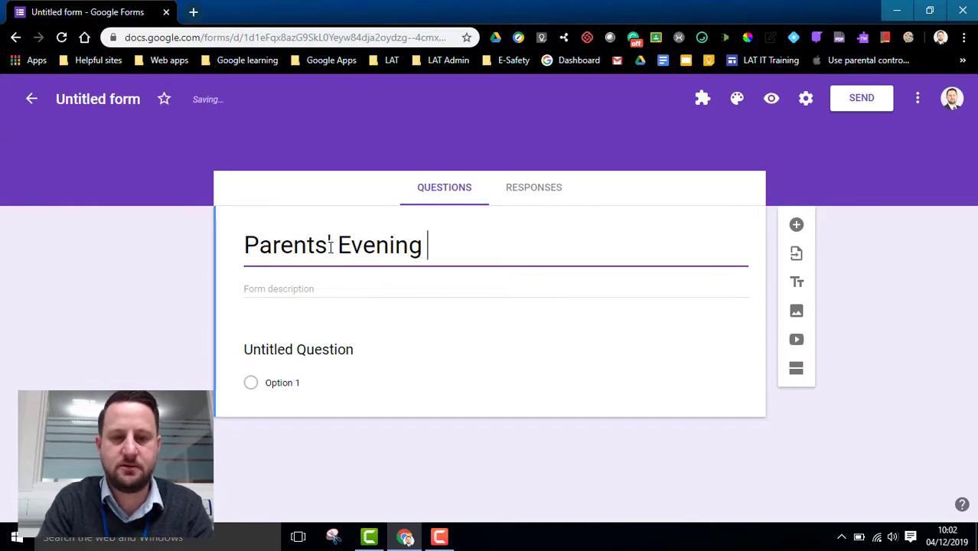
pyautogui.write(' slots')
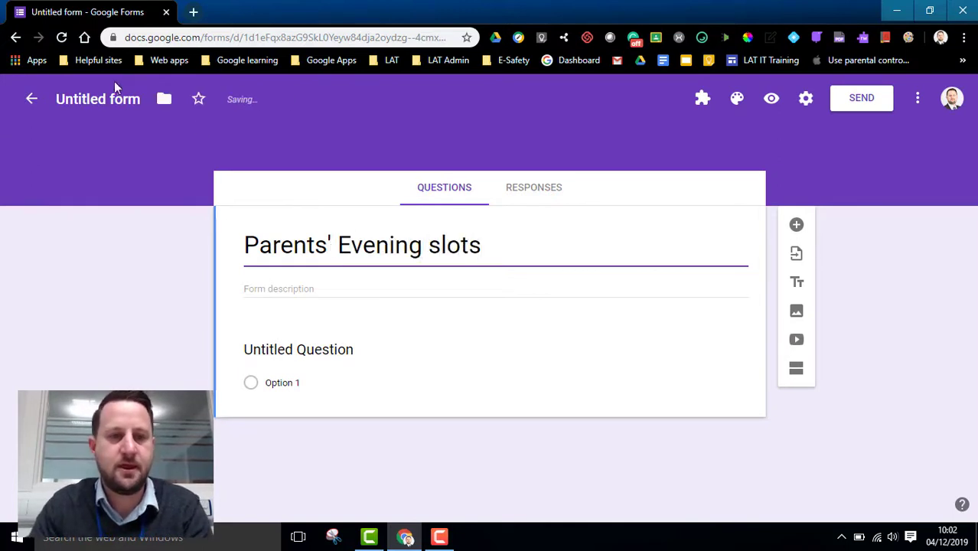
pyautogui.click(98, 103)
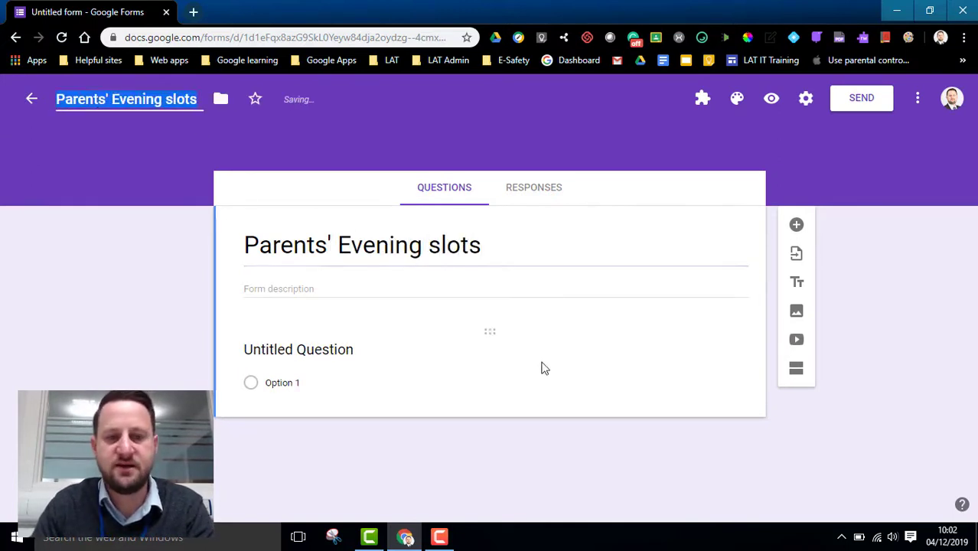
# - Make the first question 'Name of student' a required short-answer question
pyautogui.click(310, 356)
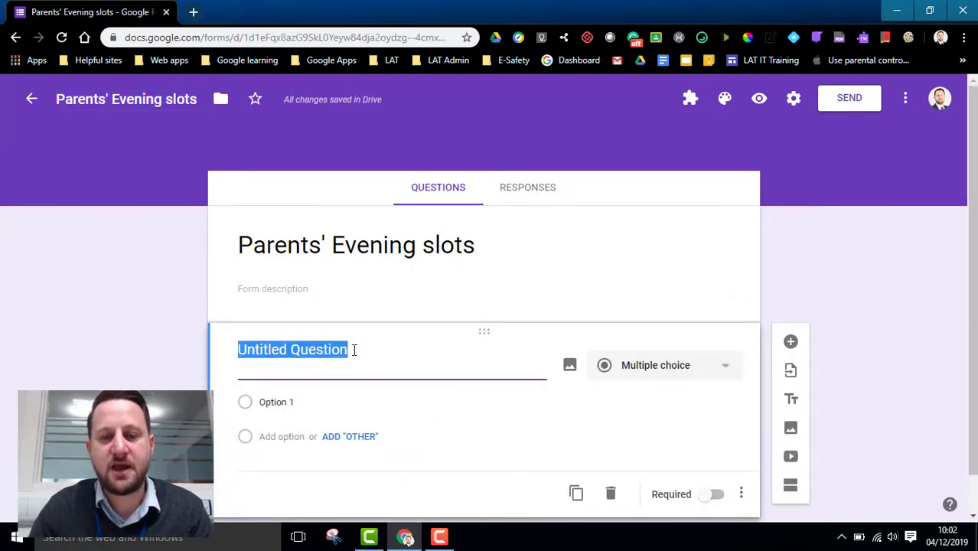
pyautogui.write('Name ')
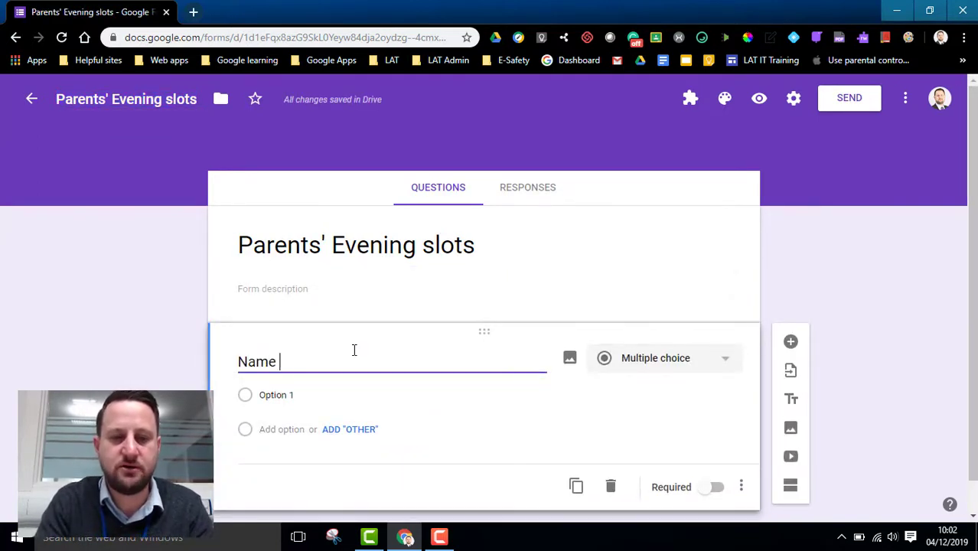
pyautogui.write('of student')
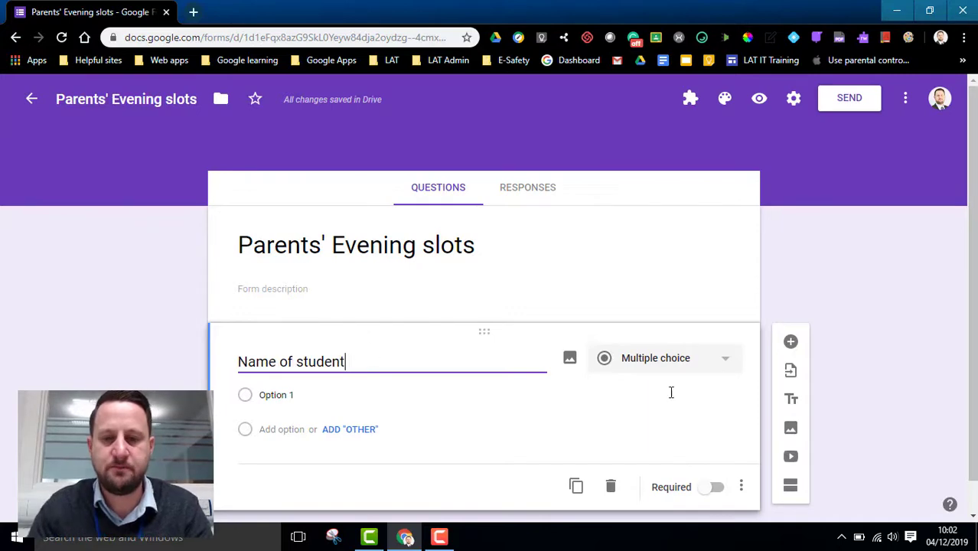
pyautogui.click(665, 361)
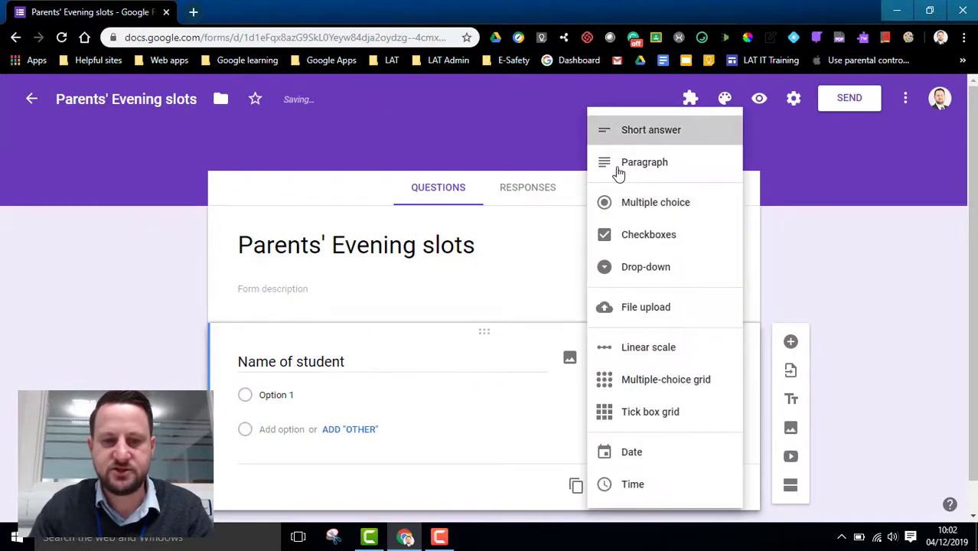
pyautogui.click(651, 130)
pyautogui.click(714, 465)
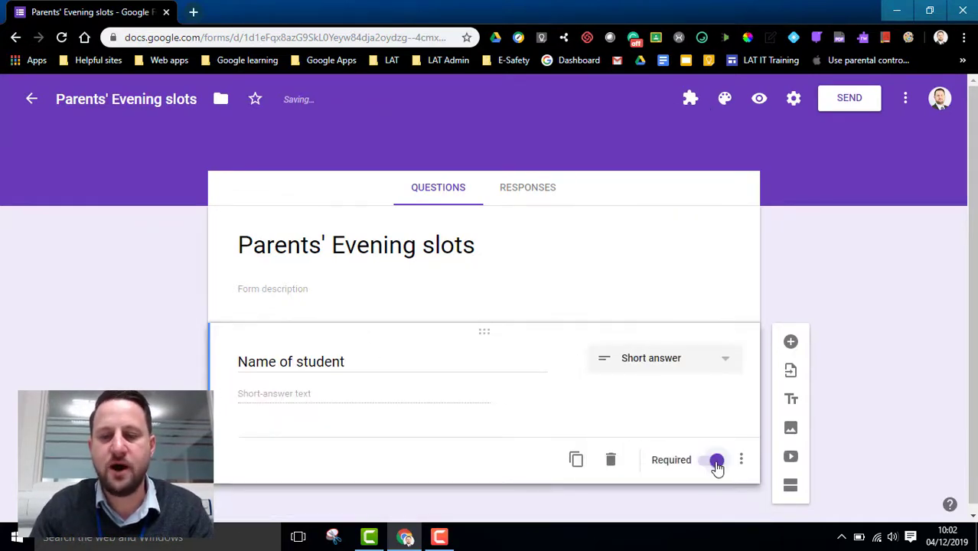
# - Add questions 'Parent name' and 'Email' below Name of student, marking Email required
pyautogui.click(791, 343)
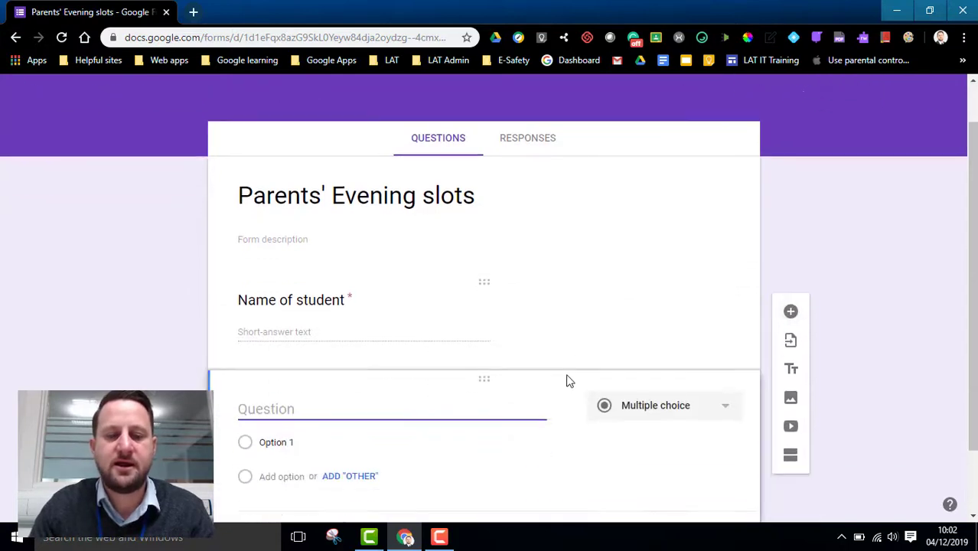
pyautogui.write('Parent name')
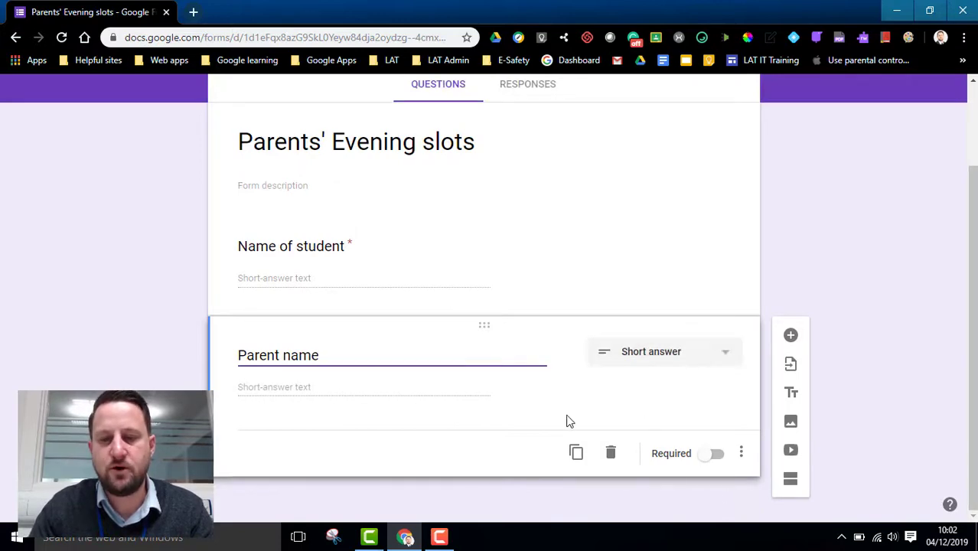
pyautogui.click(791, 337)
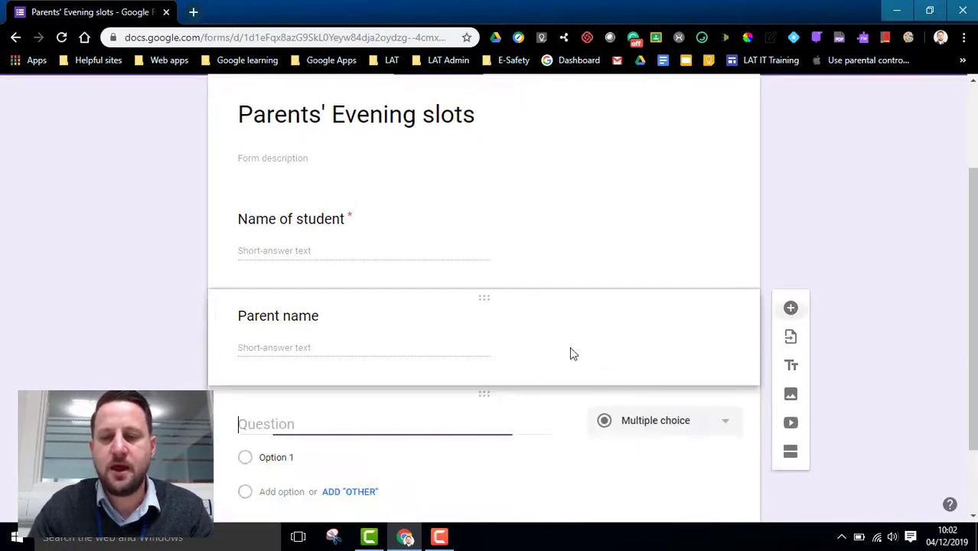
pyautogui.write('Email')
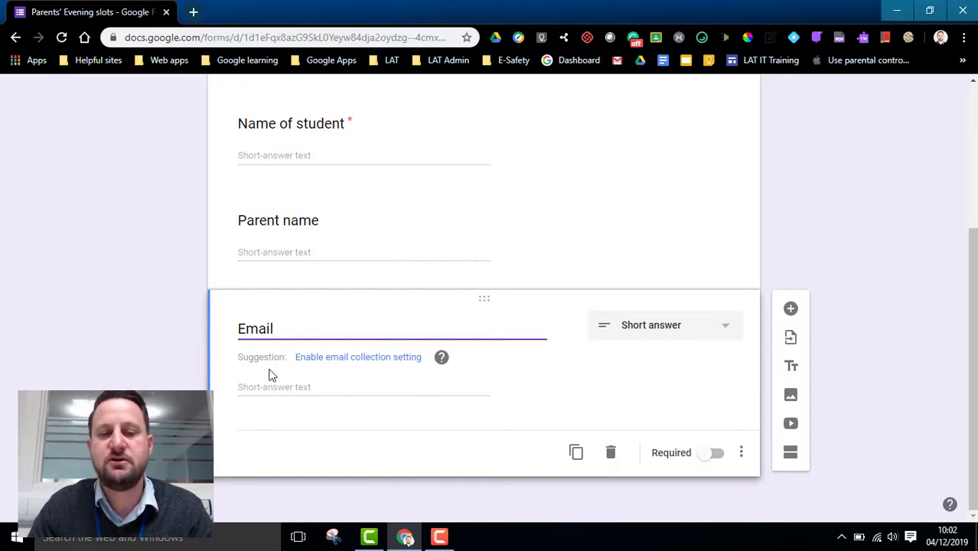
pyautogui.click(715, 457)
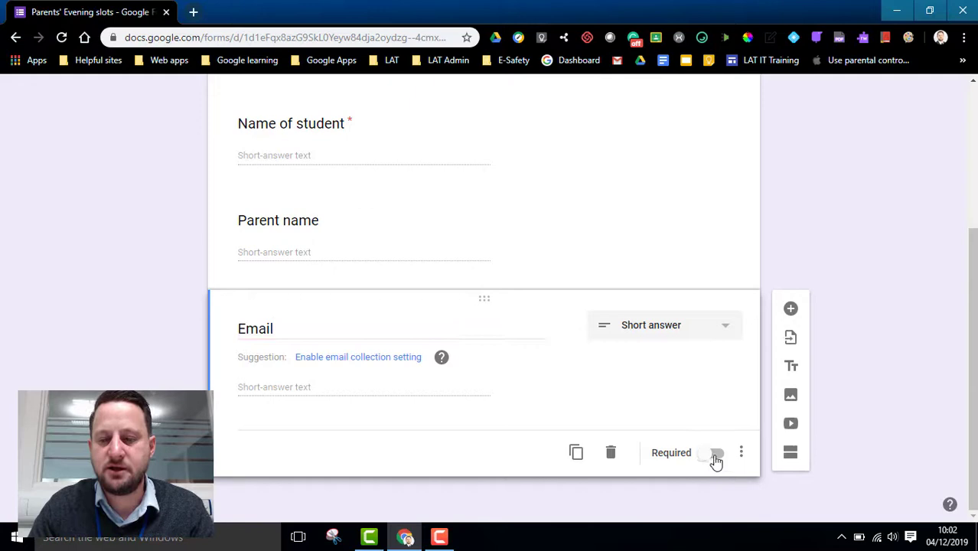
# - Make Email optional again and add Text – Email address response validation
pyautogui.click(716, 456)
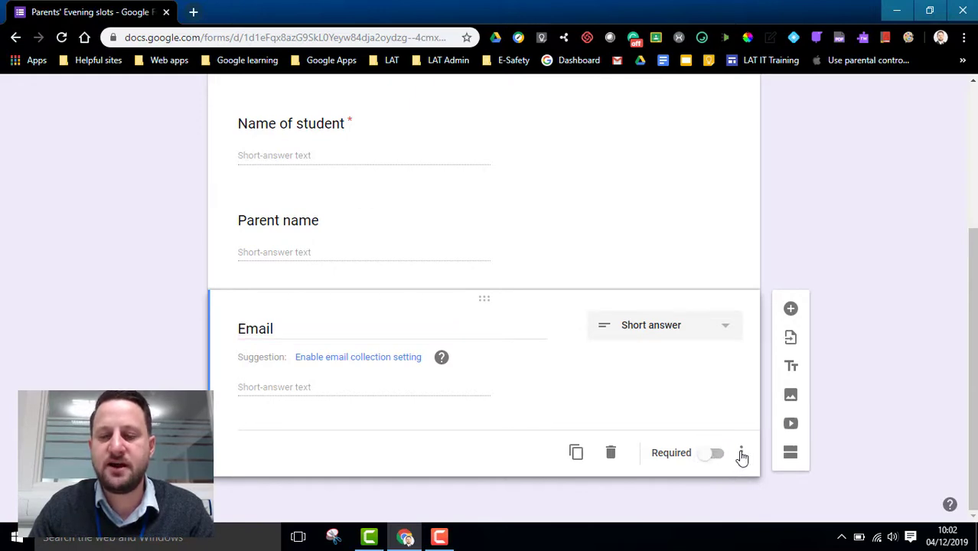
pyautogui.click(741, 455)
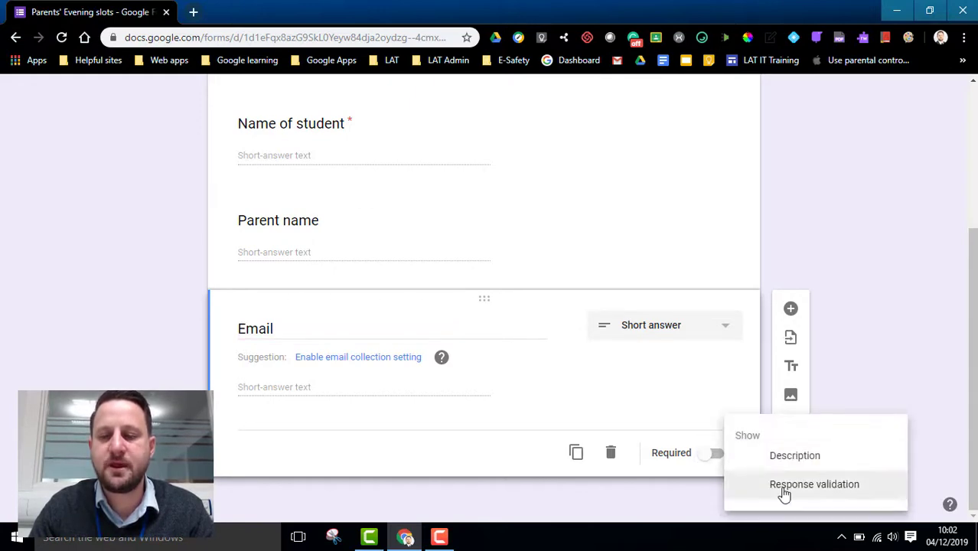
pyautogui.click(813, 485)
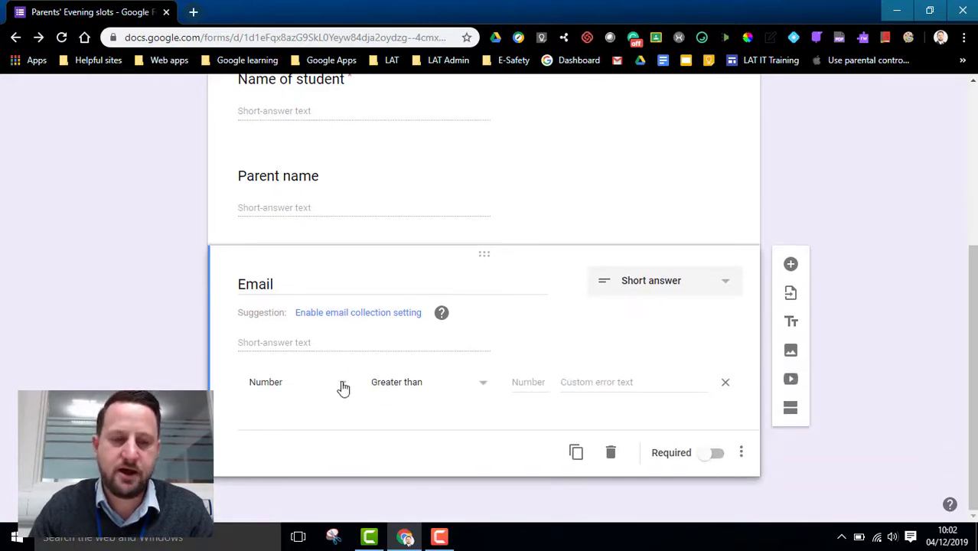
pyautogui.click(342, 386)
pyautogui.click(312, 428)
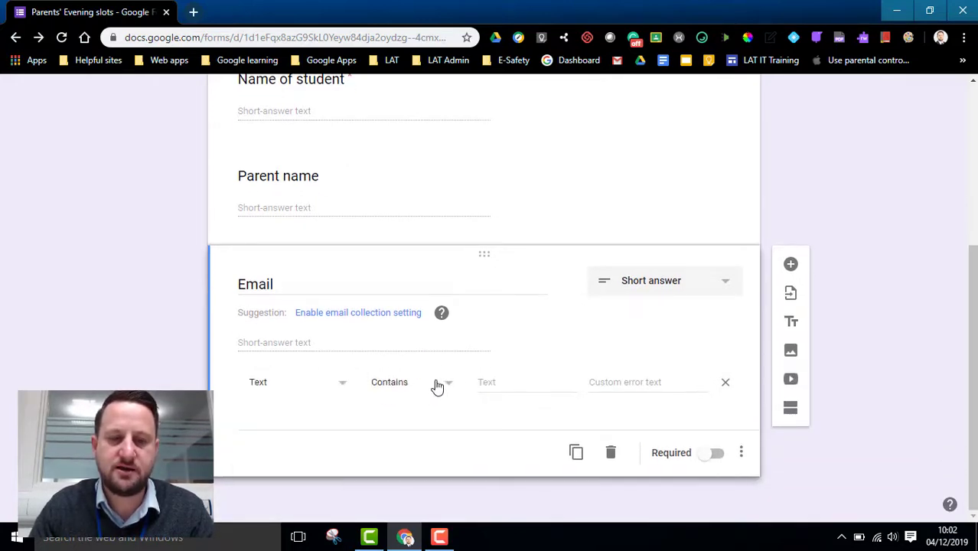
pyautogui.click(435, 386)
pyautogui.click(398, 462)
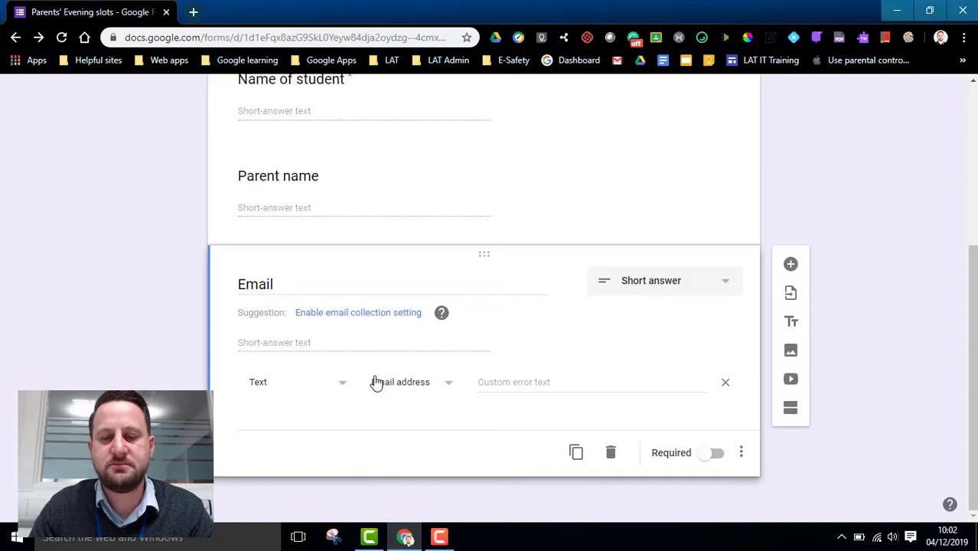
# - Add a 'Time slots' question below Email and set its type to Drop-down
pyautogui.click(791, 266)
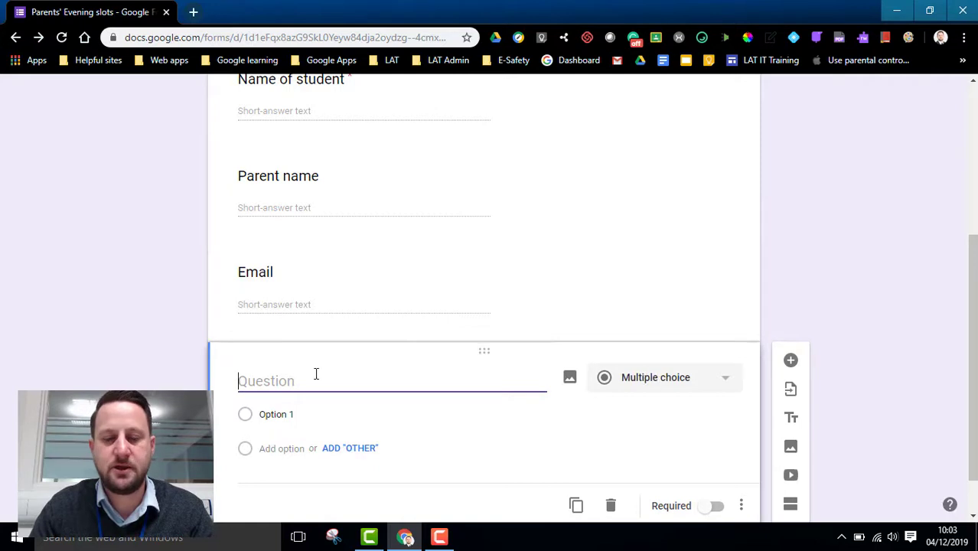
pyautogui.write('Time slots')
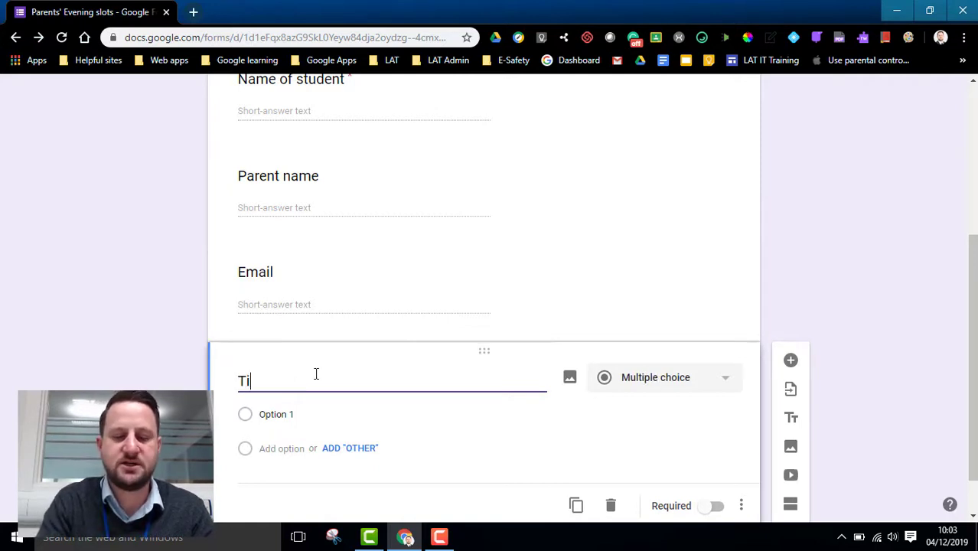
pyautogui.click(660, 376)
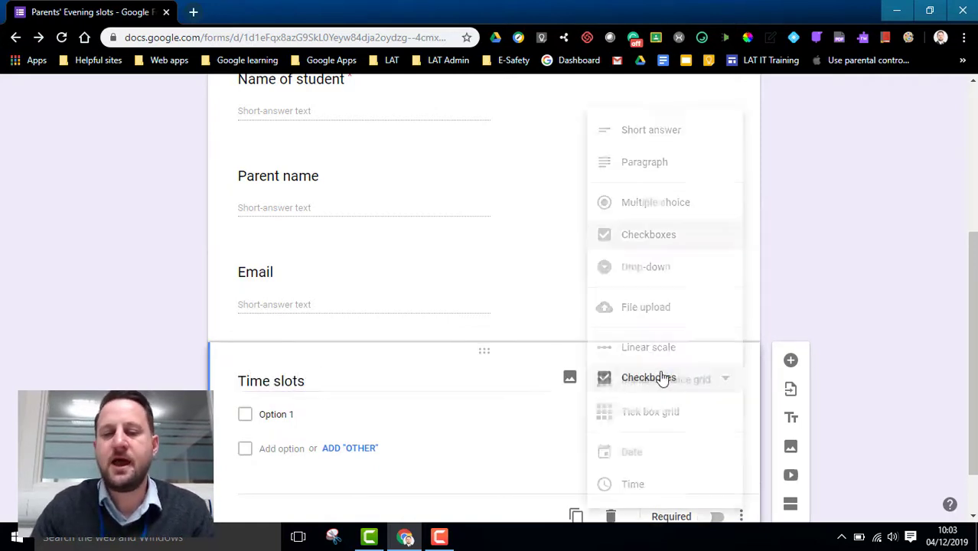
pyautogui.click(651, 274)
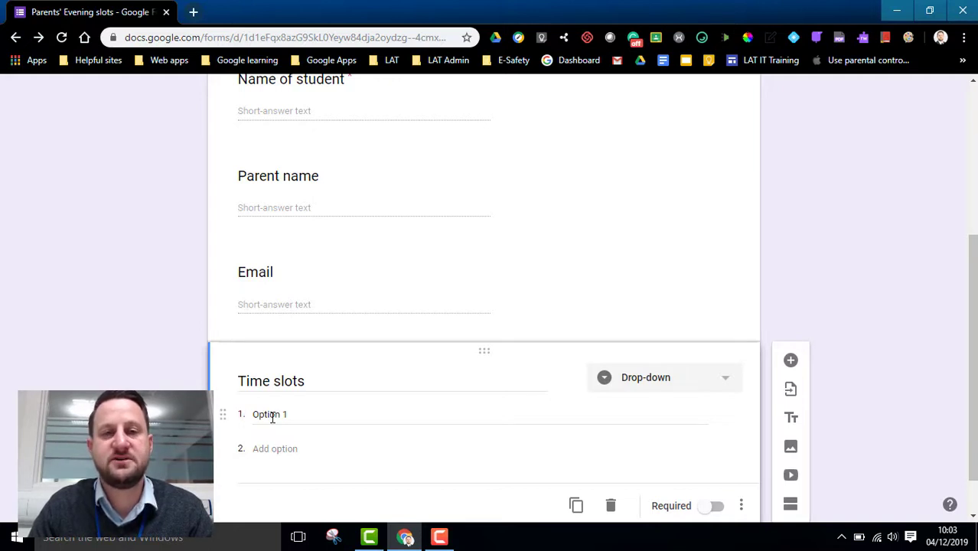
# - Give Time slots the options 4pm, 5pm and 6pm and make it required
pyautogui.click(272, 415)
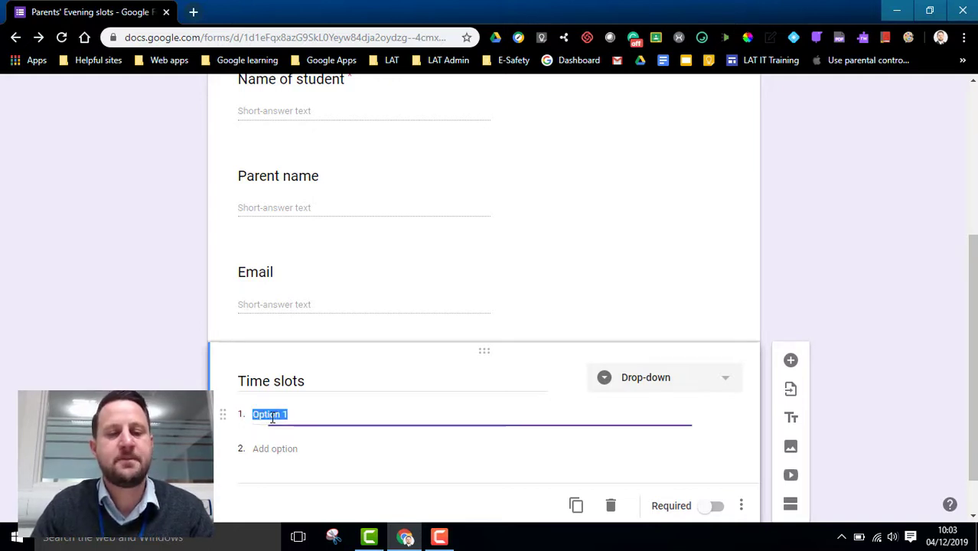
pyautogui.write('4pm')
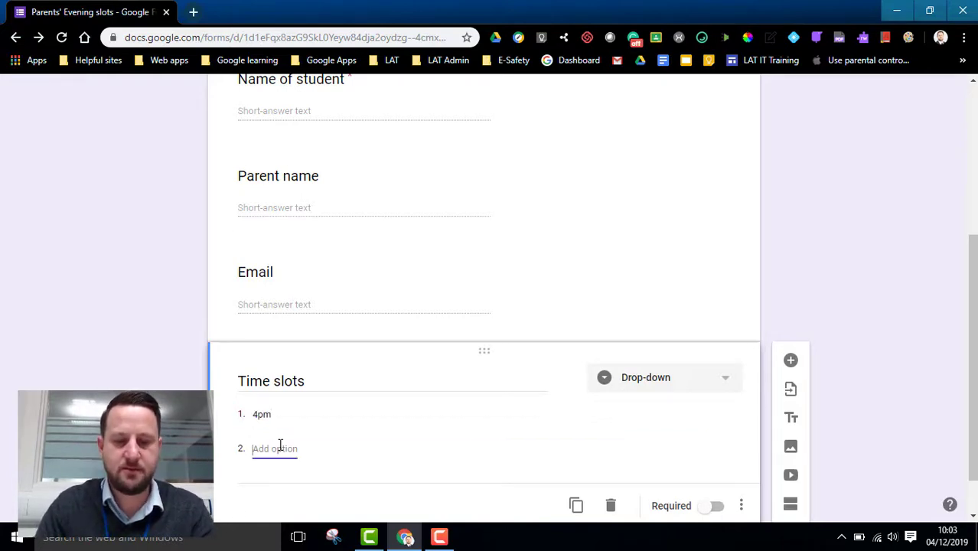
pyautogui.click(280, 447)
pyautogui.write('5pm')
pyautogui.click(265, 486)
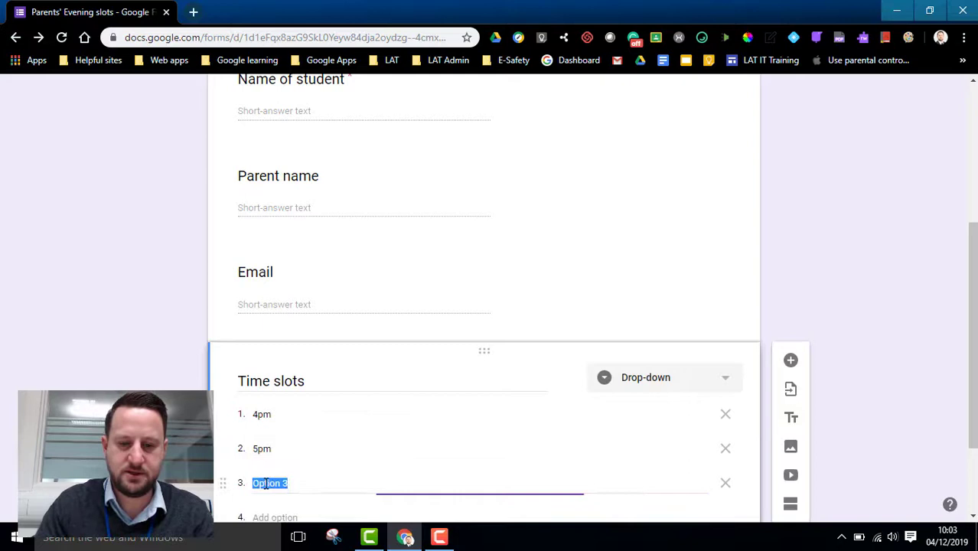
pyautogui.write('6pm')
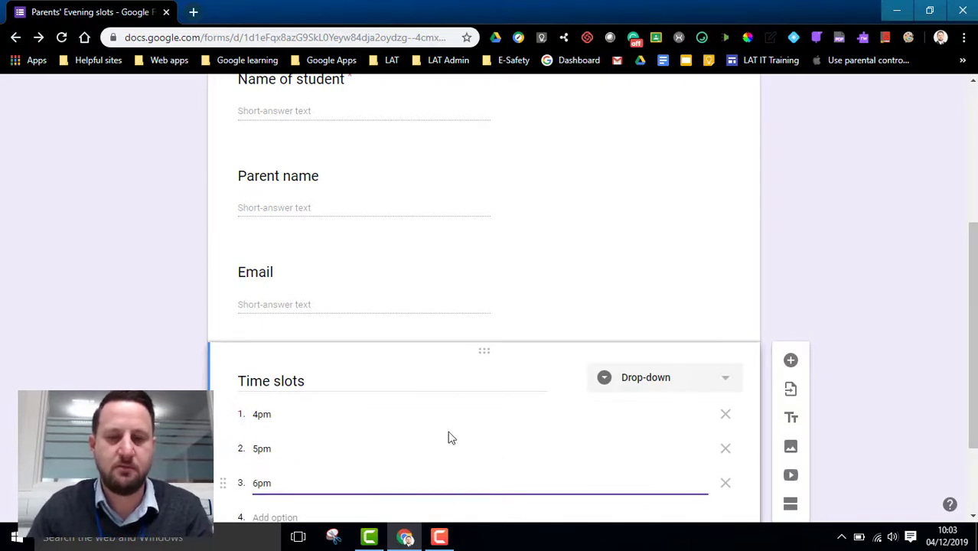
pyautogui.click(822, 306)
pyautogui.scroll(-2, 828, 298)
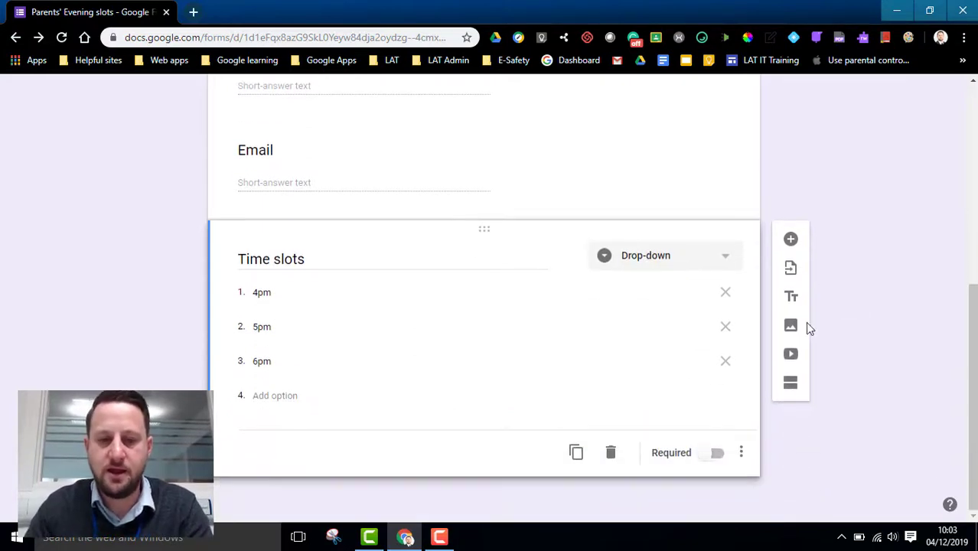
pyautogui.click(715, 456)
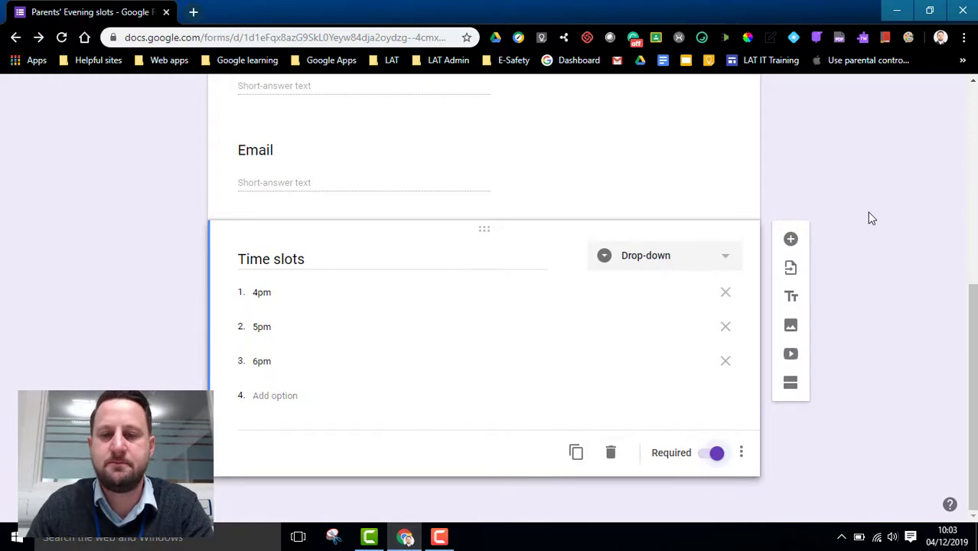
# - Scroll back to the top and show the form's installed add-ons list
pyautogui.scroll(5, 867, 212)
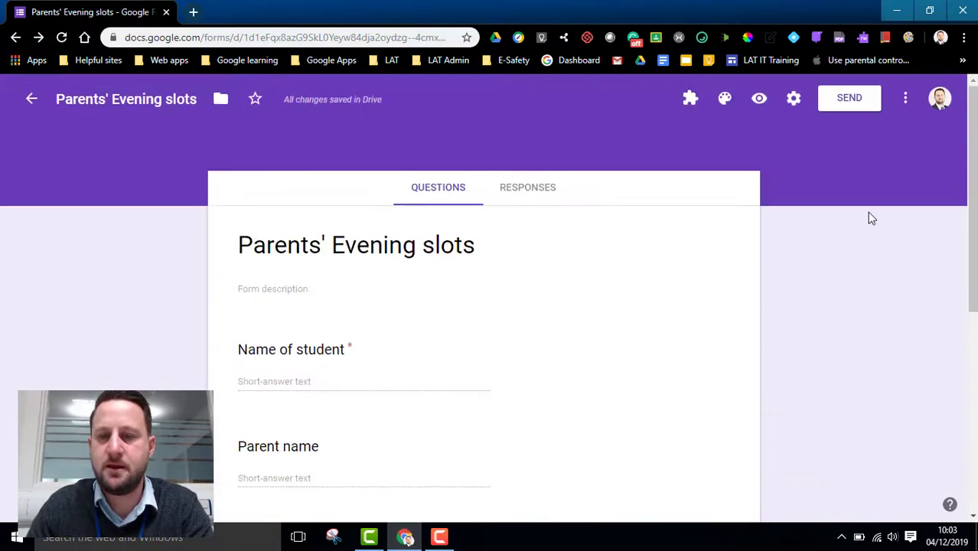
pyautogui.click(690, 104)
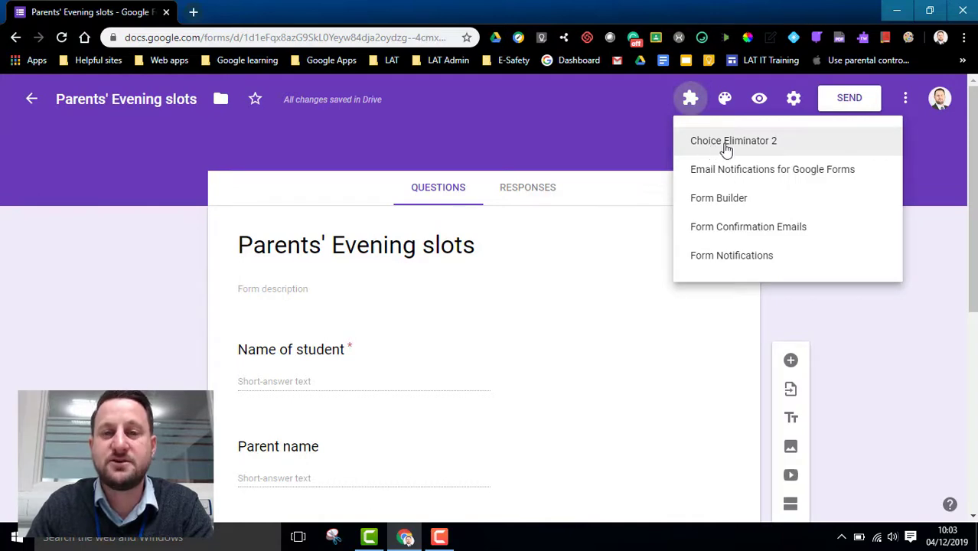
# - Search the G Suite Marketplace for Choice Eliminator 2 to confirm it's installed
pyautogui.click(906, 102)
pyautogui.click(906, 100)
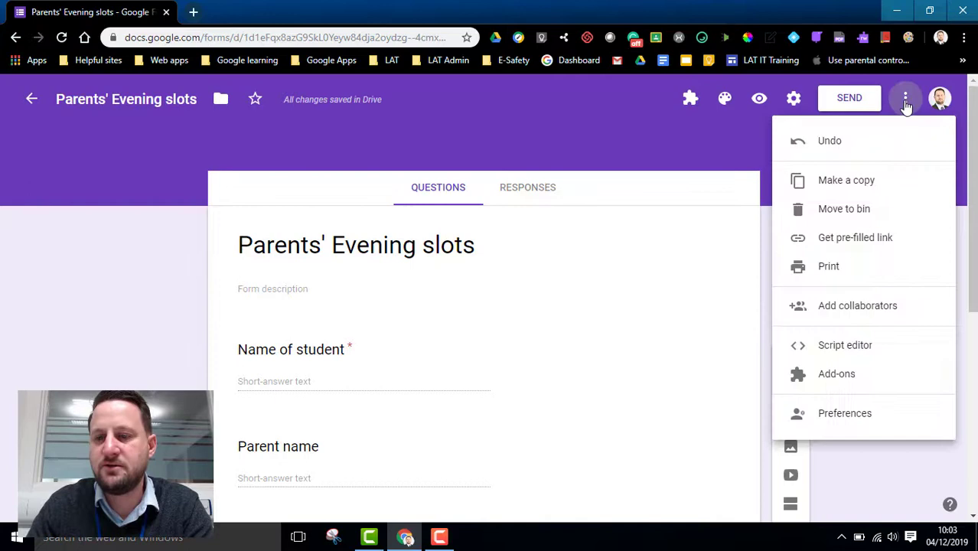
pyautogui.click(837, 382)
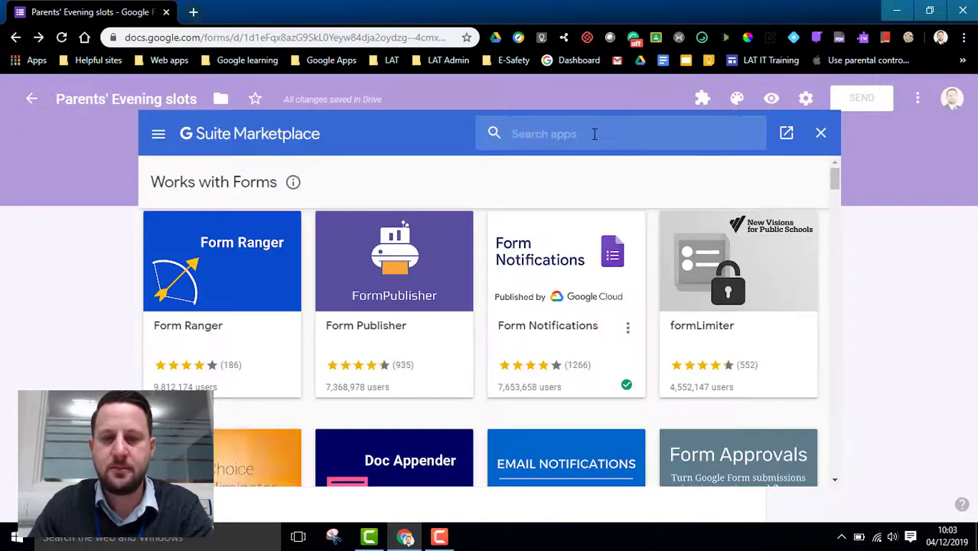
pyautogui.click(594, 134)
pyautogui.write('choic')
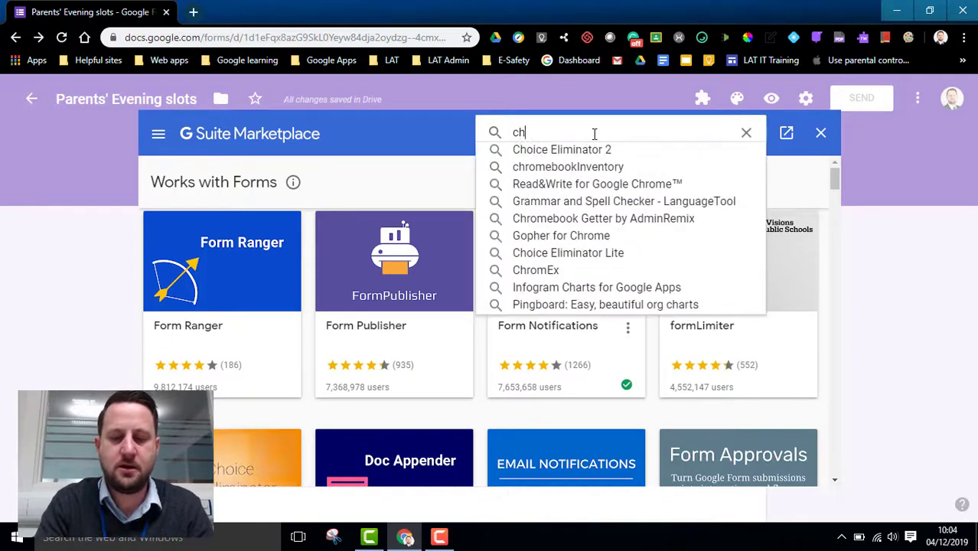
pyautogui.click(593, 149)
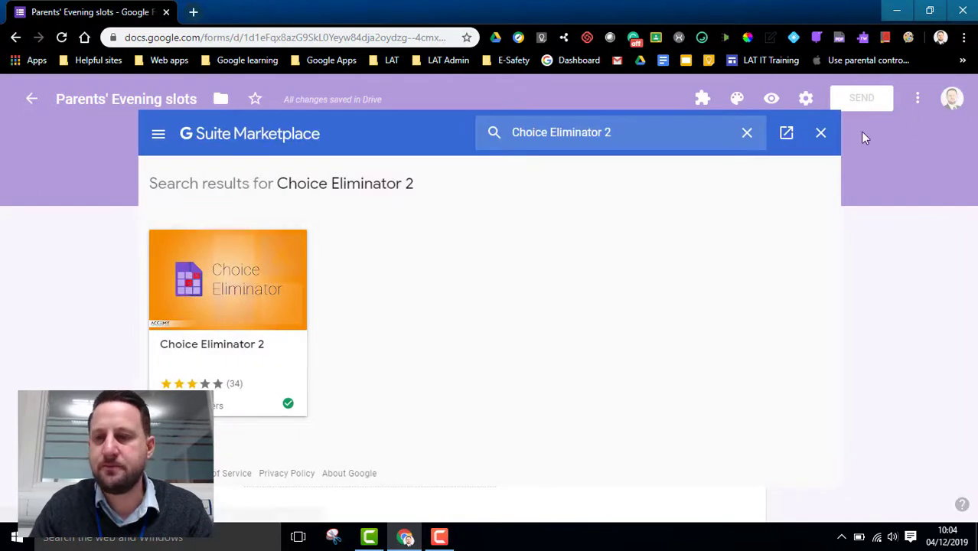
# - Run Choice Eliminator 2's Configure option and close its Take Note dialog
pyautogui.click(820, 134)
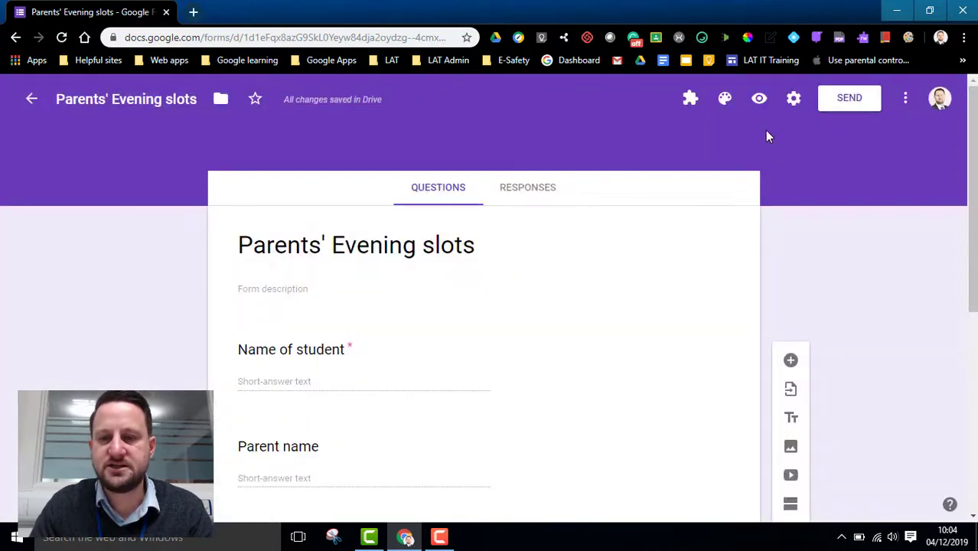
pyautogui.click(690, 99)
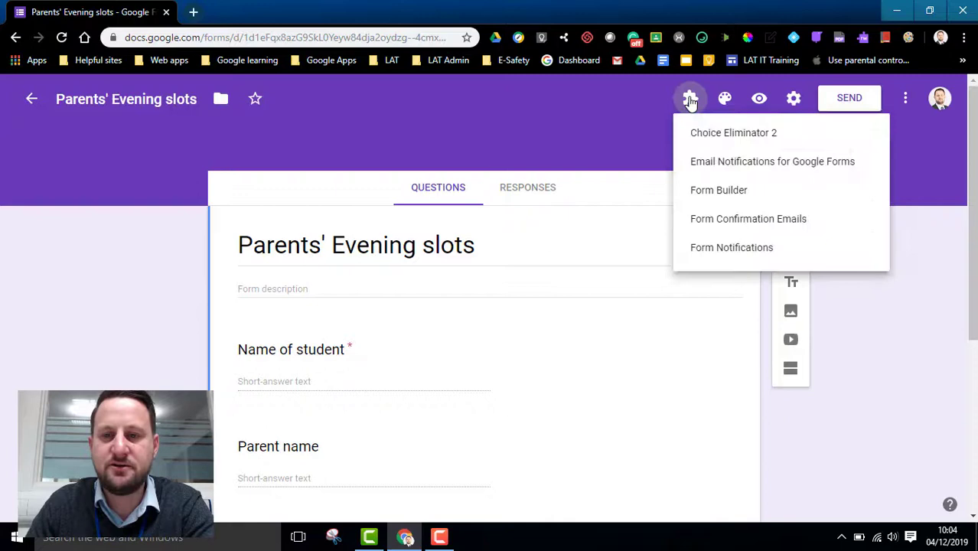
pyautogui.click(703, 145)
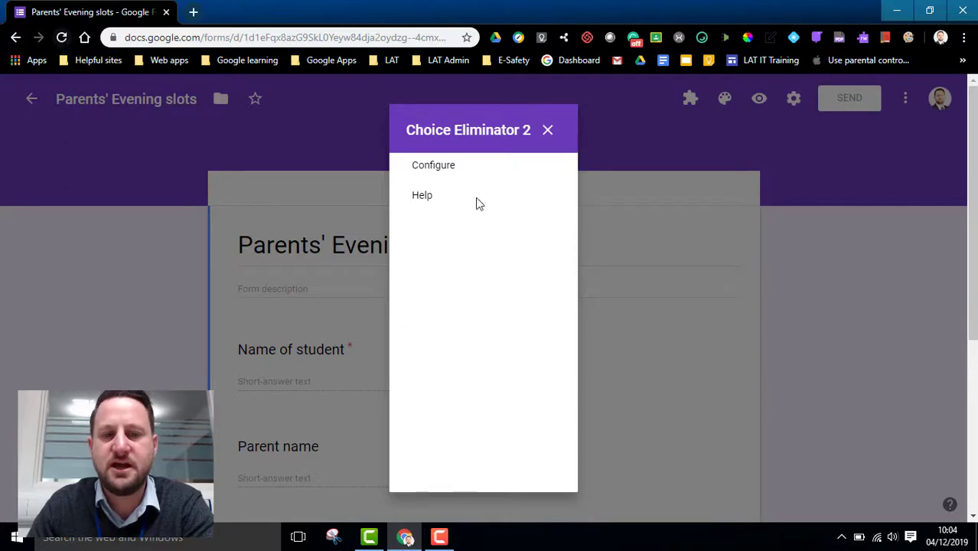
pyautogui.click(446, 176)
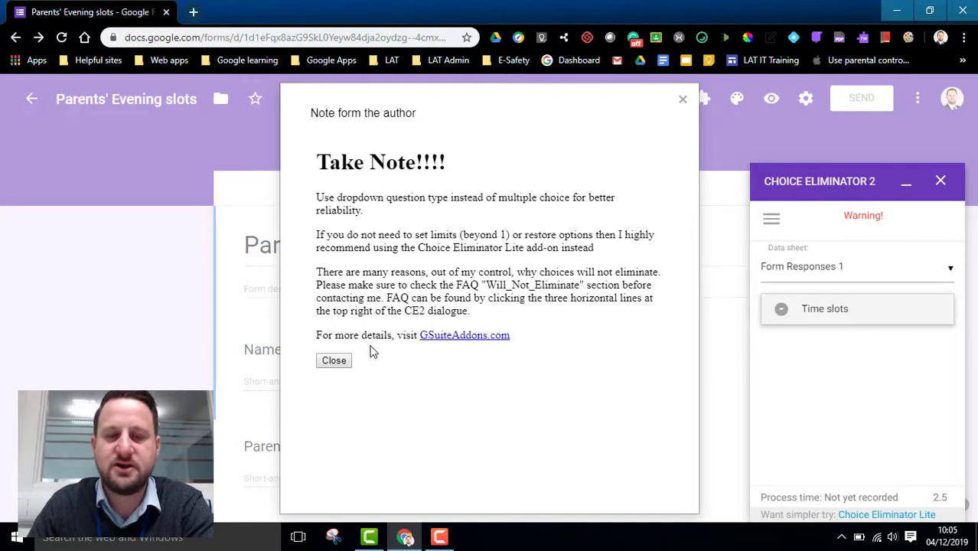
pyautogui.click(335, 362)
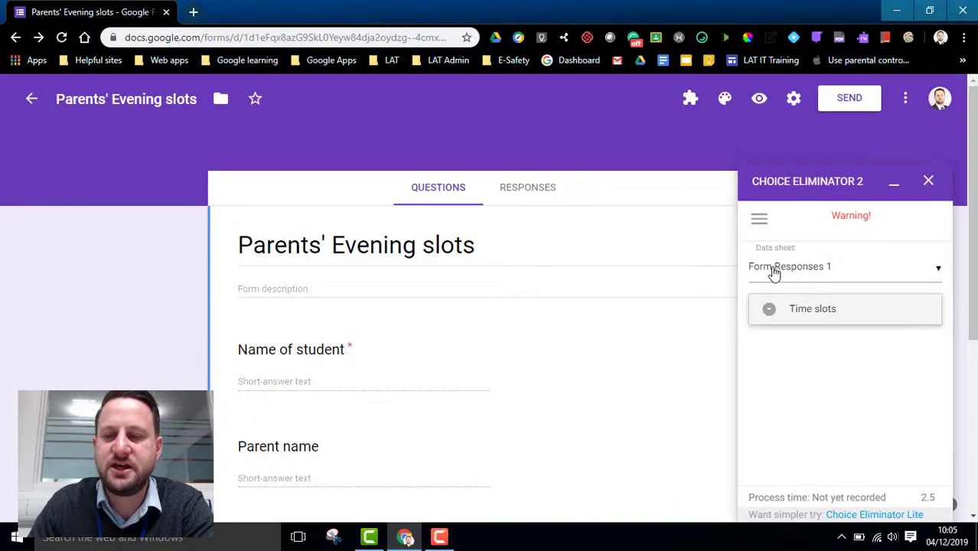
# - Create the linked response sheet 'Parents' Evening slots (Responses)' from the Responses view
pyautogui.click(533, 195)
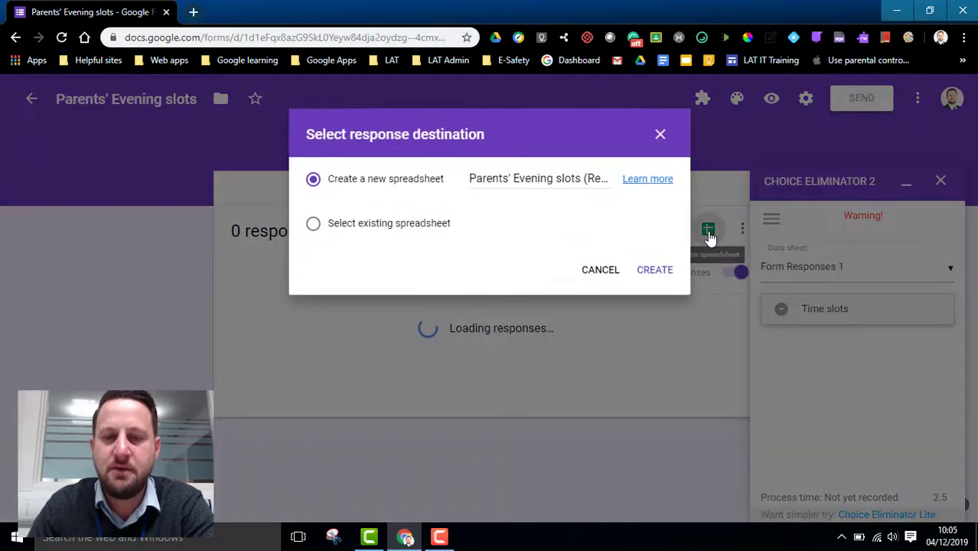
pyautogui.click(661, 272)
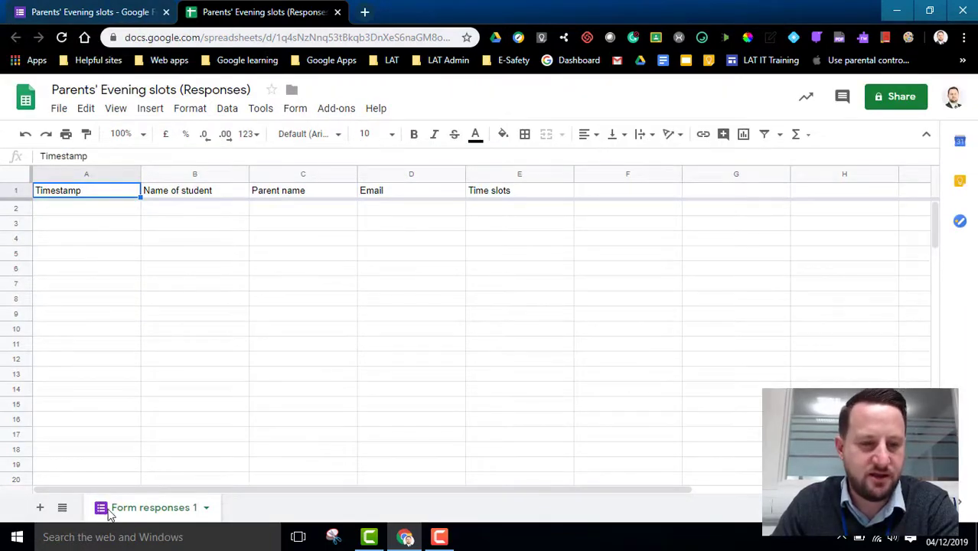
# - Return to the form and switch on Eliminate Choices for the Time slots question
pyautogui.click(83, 9)
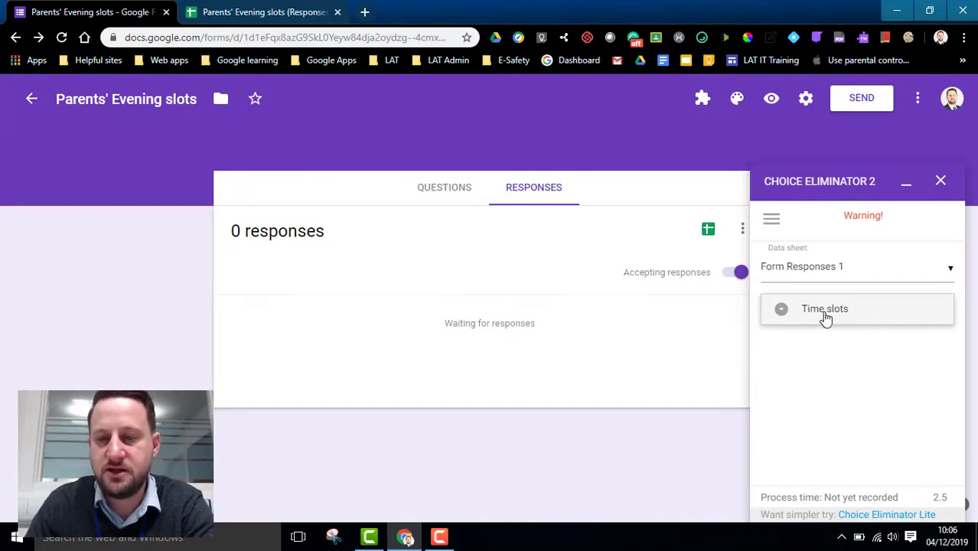
pyautogui.click(824, 315)
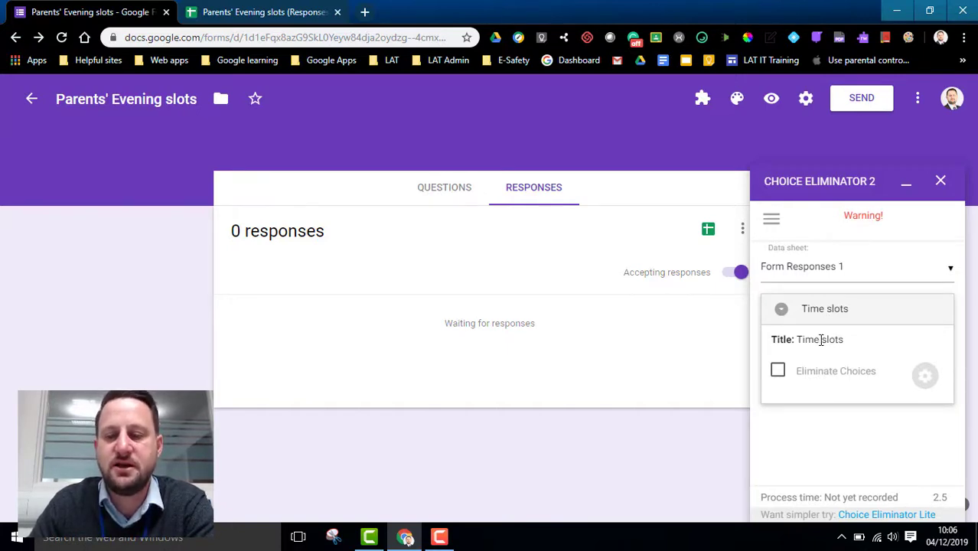
pyautogui.click(779, 372)
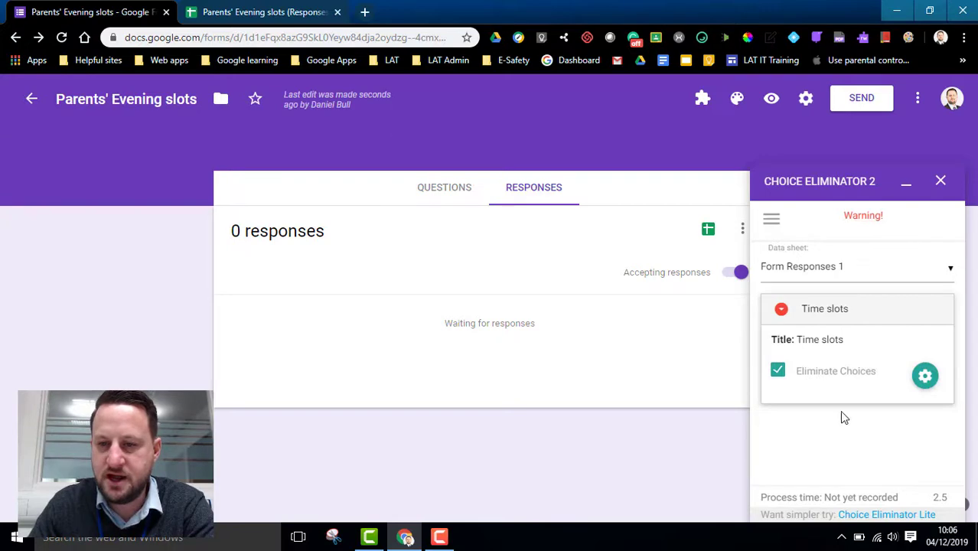
# - Raise the 16:00 time slot's booking limit from 1 to 5 in Choice Options
pyautogui.click(925, 378)
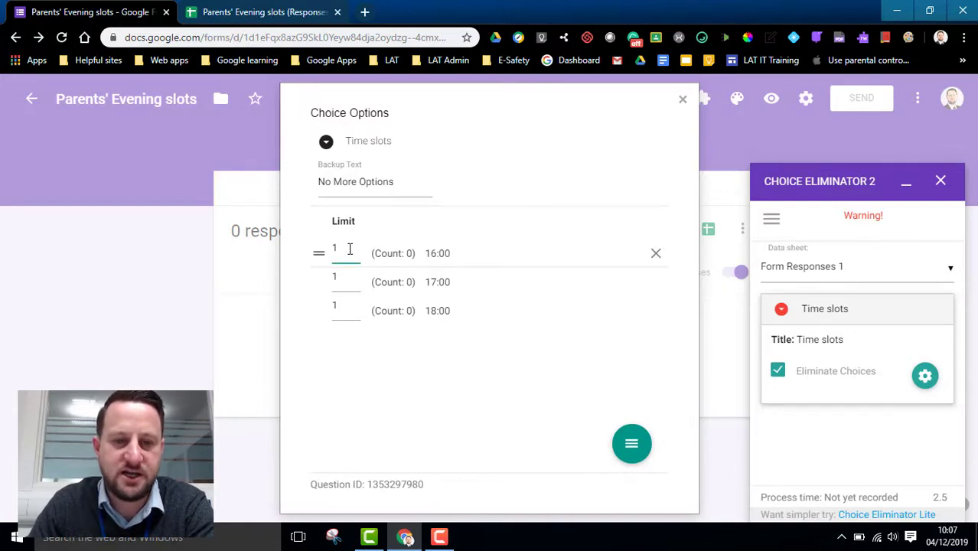
pyautogui.moveTo(348, 249); pyautogui.dragTo(308, 251)
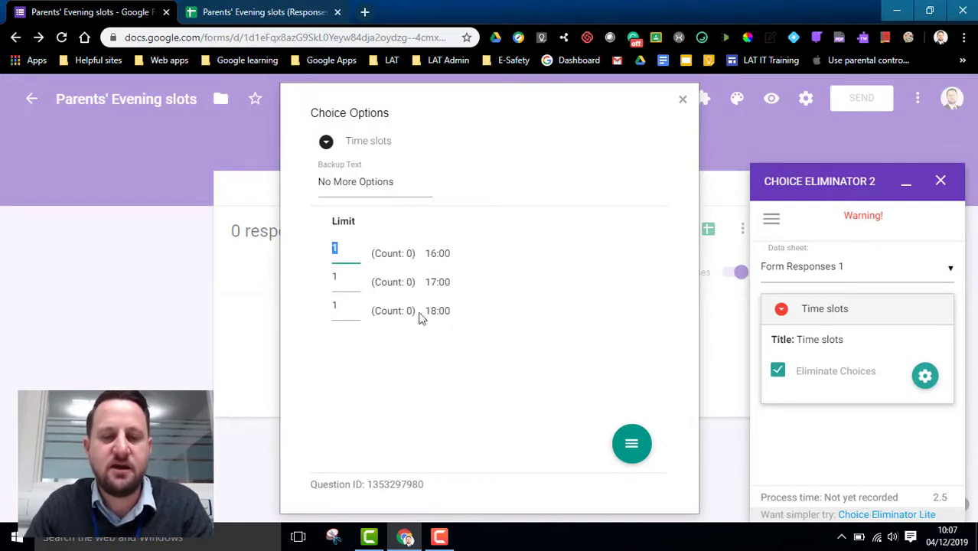
pyautogui.write('5')
pyautogui.click(440, 254)
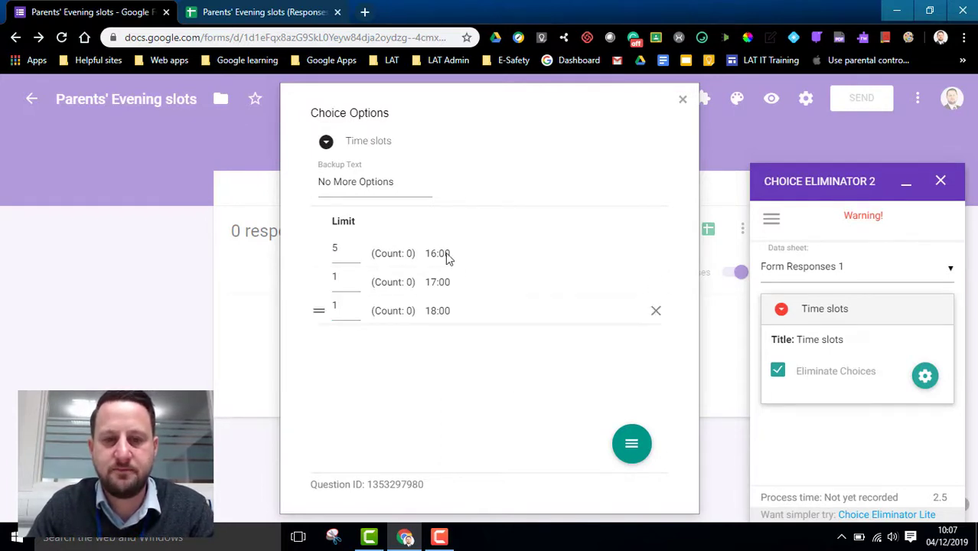
pyautogui.click(684, 102)
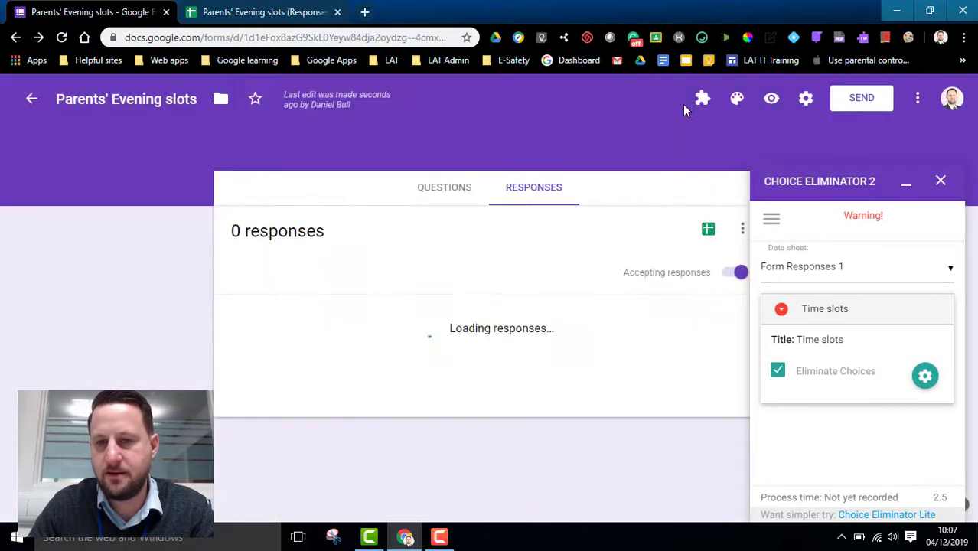
# - Close the Choice Eliminator 2 panel and preview the live form
pyautogui.click(940, 183)
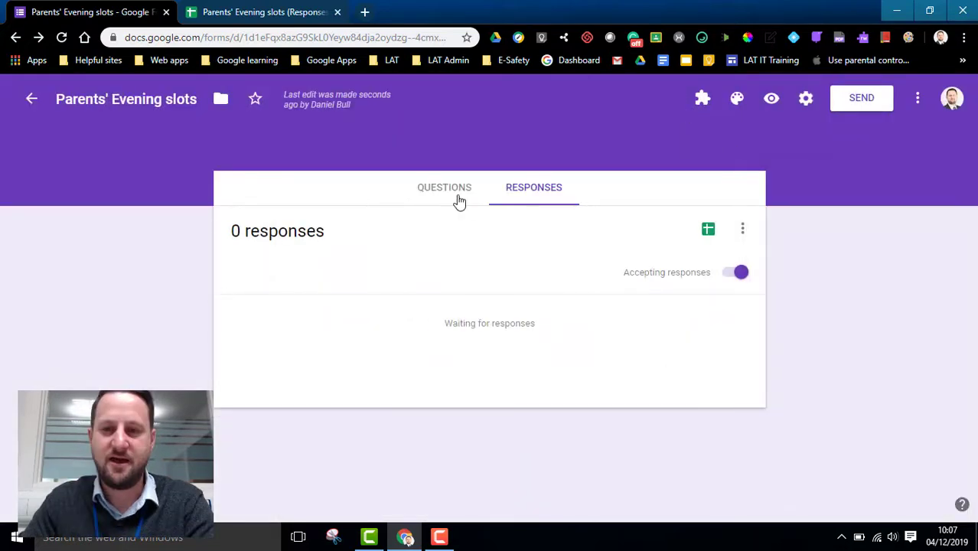
pyautogui.click(455, 195)
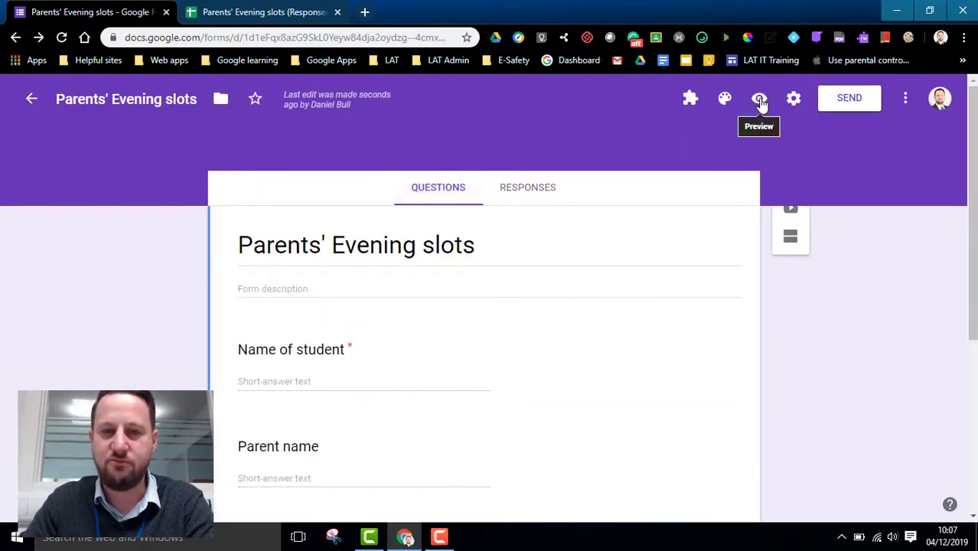
pyautogui.click(760, 101)
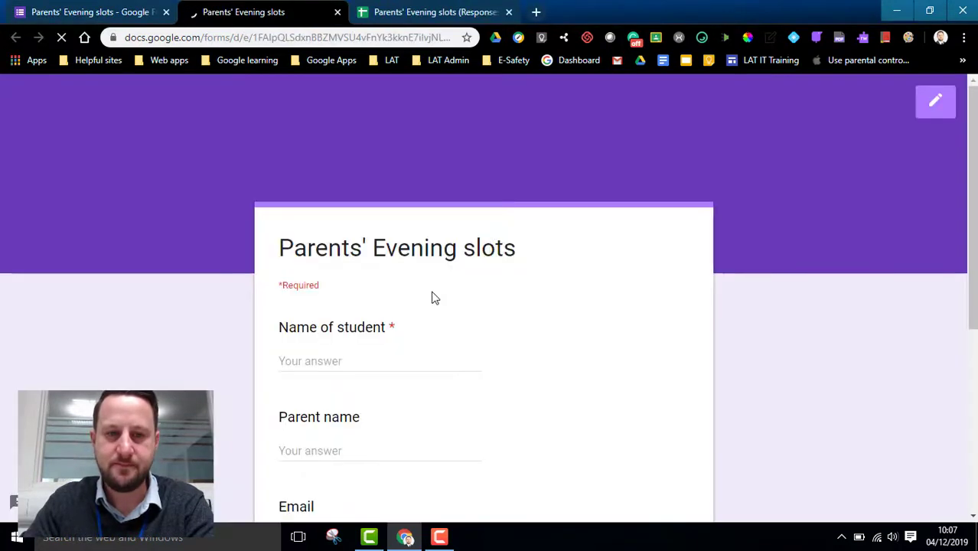
# - Submit a test response with a student's first name and the 17:00 slot
pyautogui.click(323, 360)
pyautogui.write('D')
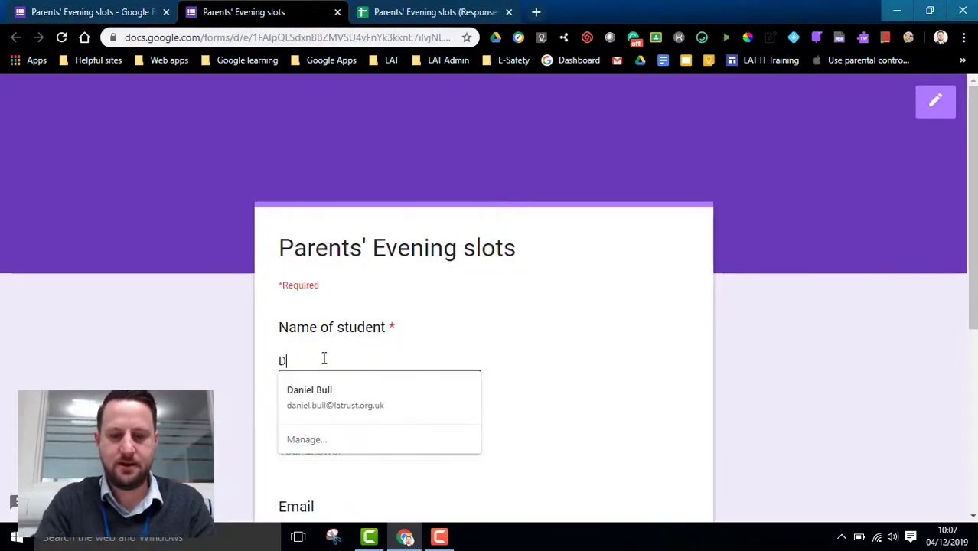
pyautogui.write('aniel')
pyautogui.click(328, 271)
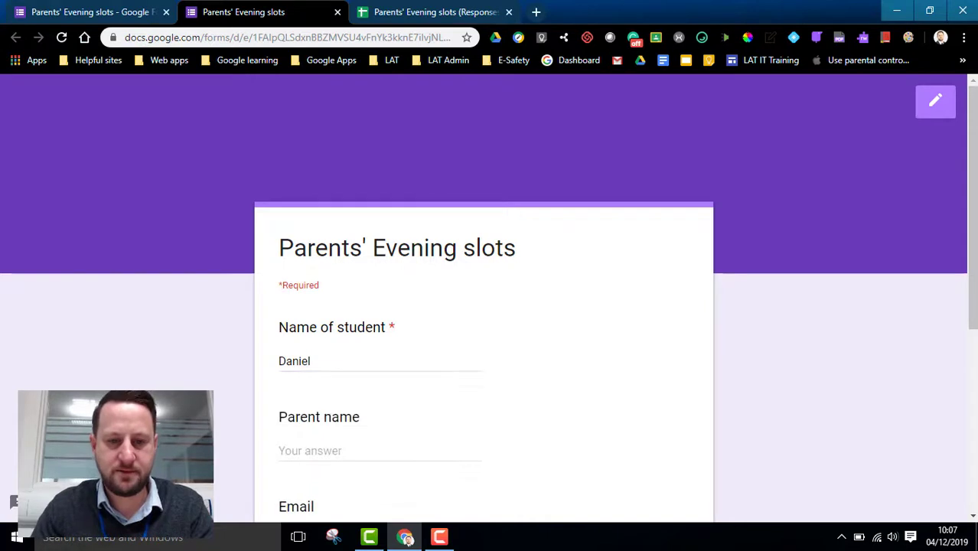
pyautogui.scroll(-3, 328, 271)
pyautogui.click(338, 413)
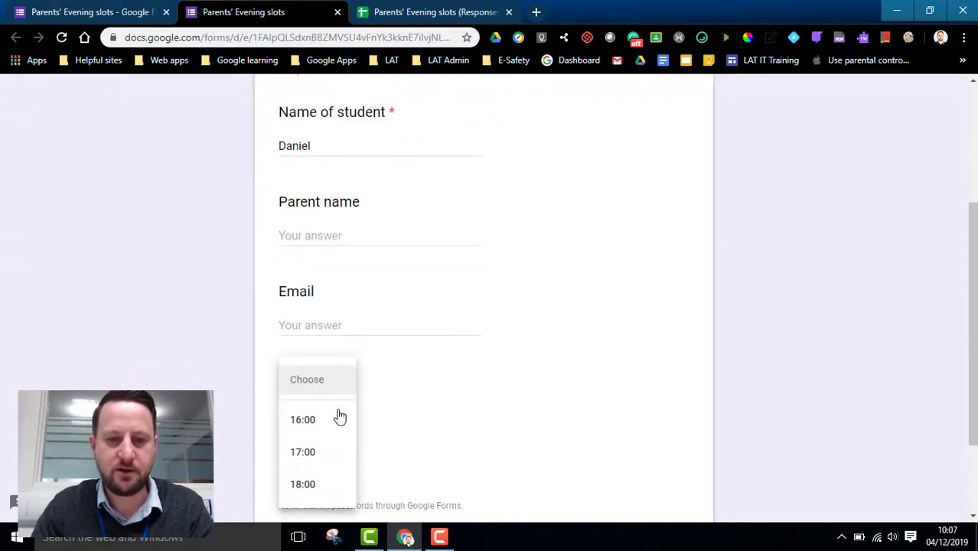
pyautogui.scroll(-2, 338, 415)
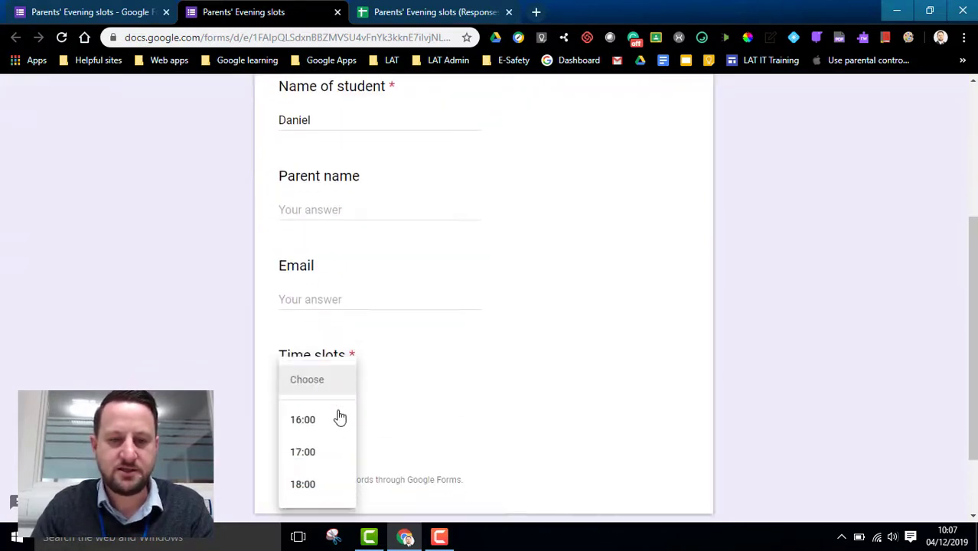
pyautogui.click(312, 455)
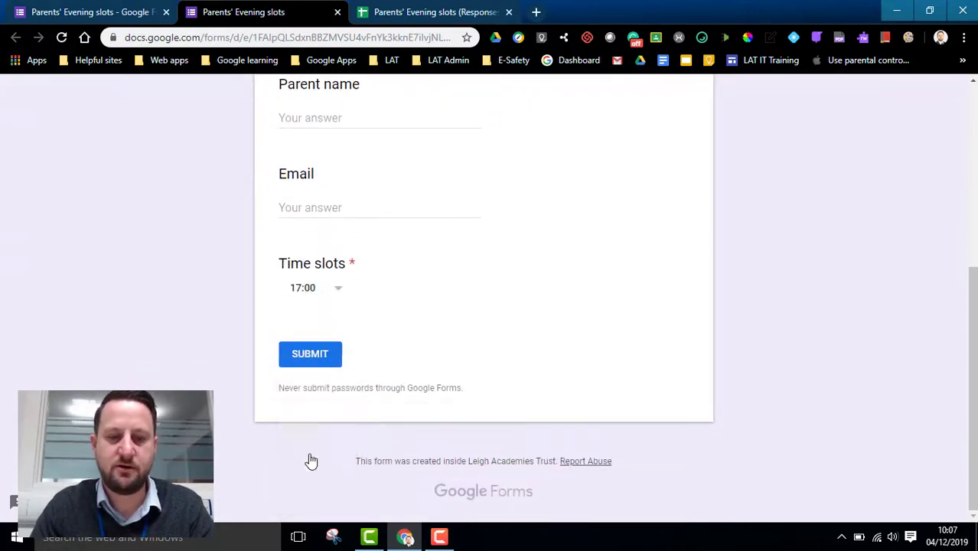
pyautogui.click(328, 359)
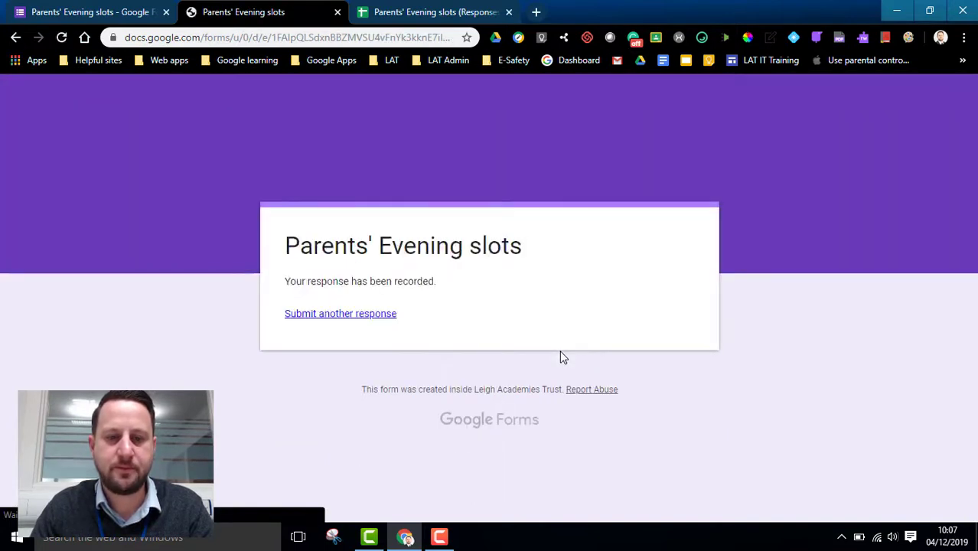
# - Start another response, confirm Time slots offers only 16:00 and 18:00, and return to the editor
pyautogui.click(339, 316)
pyautogui.scroll(-4, 443, 239)
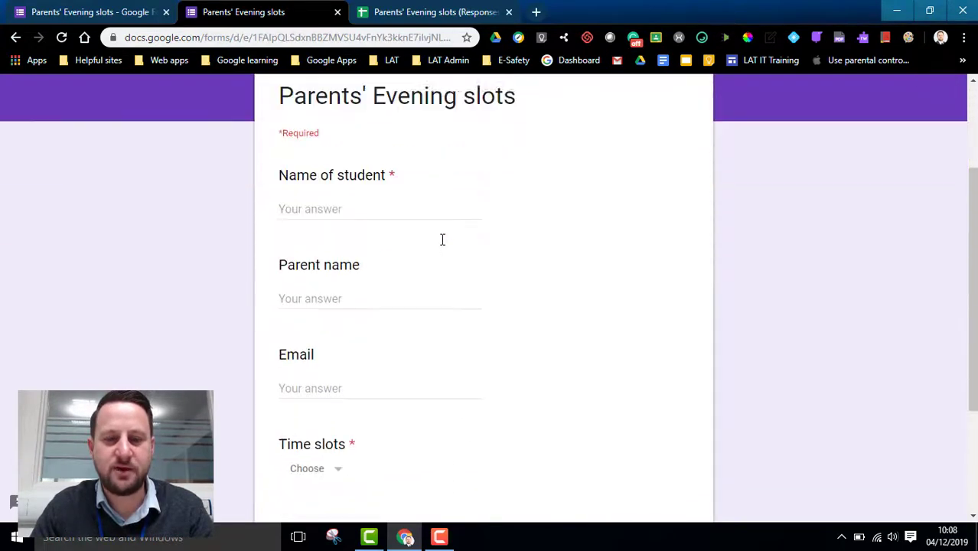
pyautogui.click(338, 287)
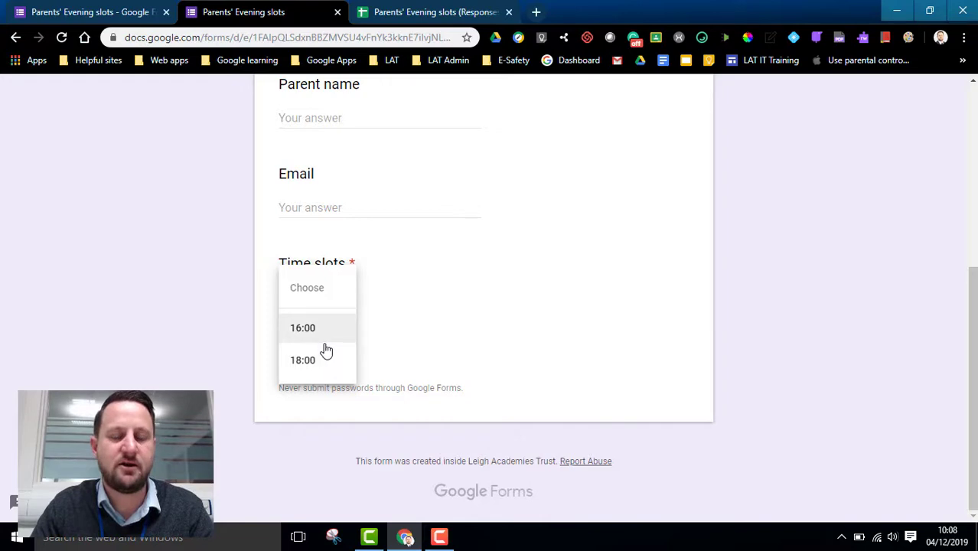
pyautogui.click(517, 352)
pyautogui.scroll(5, 516, 336)
pyautogui.click(113, 10)
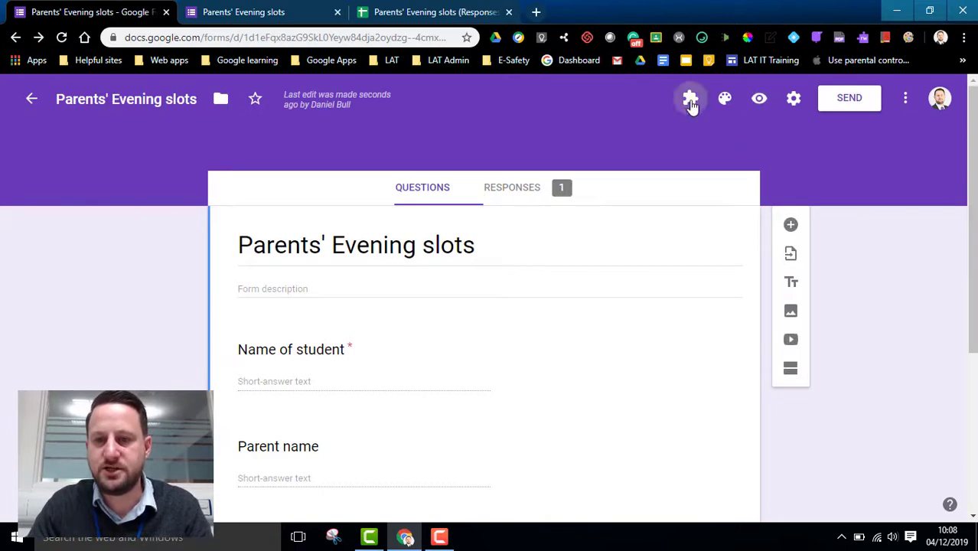
# - Launch Form Notifications and switch on response notifications and thank-you emails to respondents
pyautogui.click(691, 100)
pyautogui.click(709, 258)
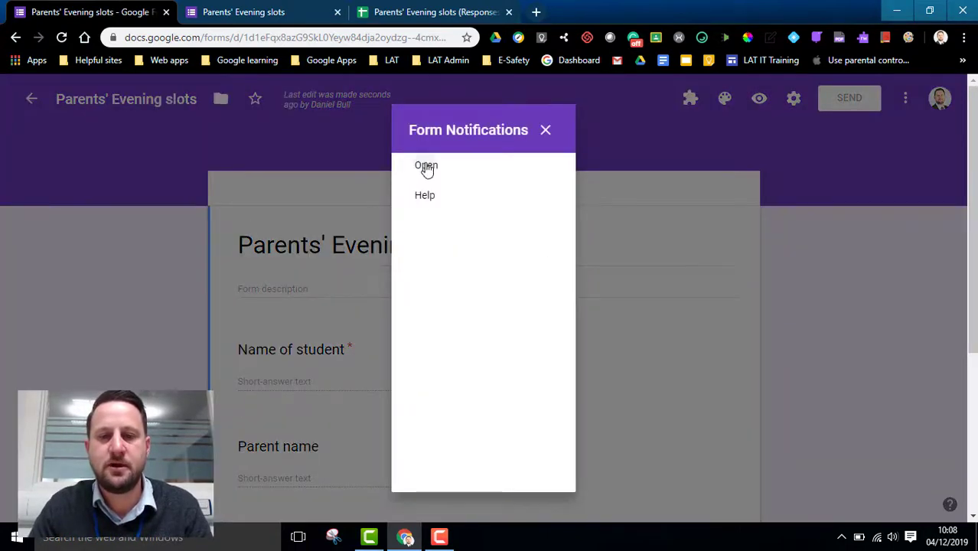
pyautogui.click(427, 167)
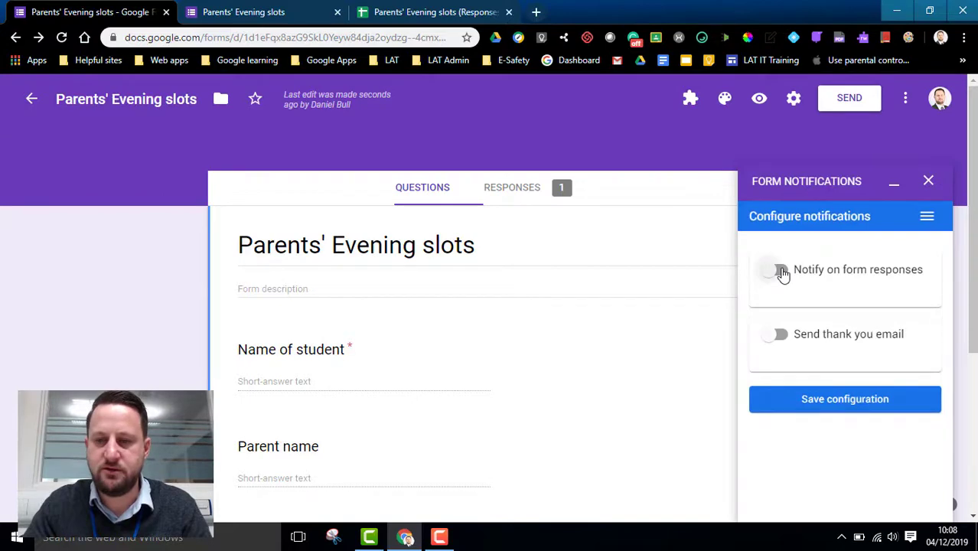
pyautogui.click(778, 271)
pyautogui.scroll(-2, 768, 431)
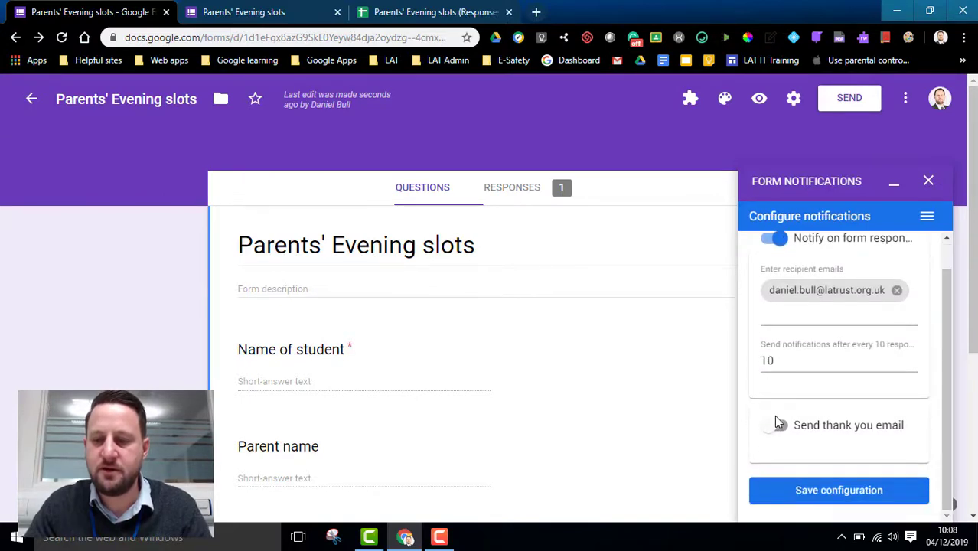
pyautogui.click(782, 429)
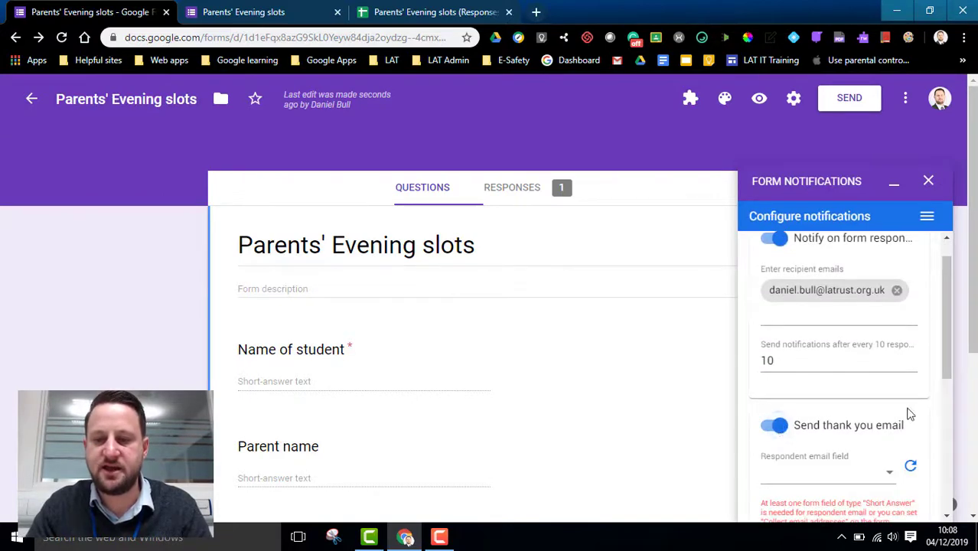
pyautogui.scroll(-3, 905, 409)
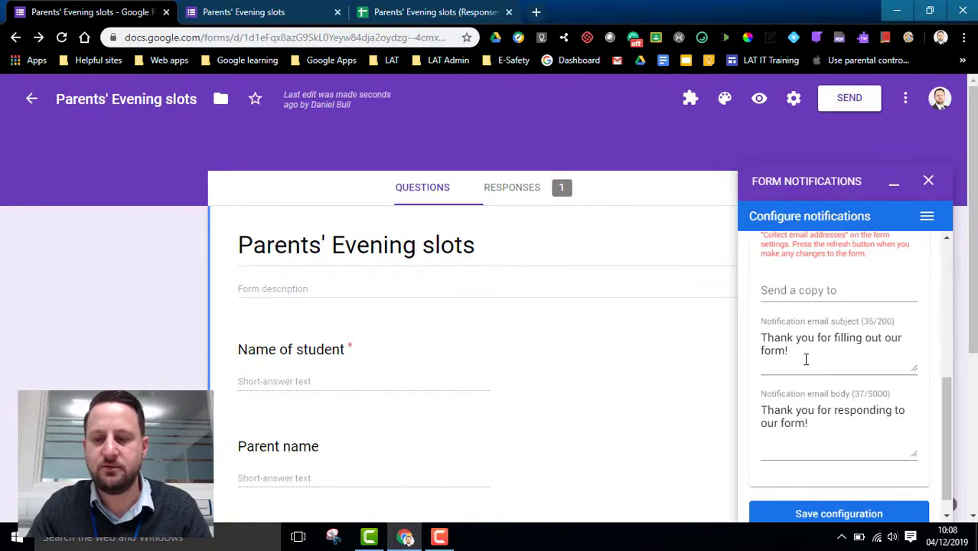